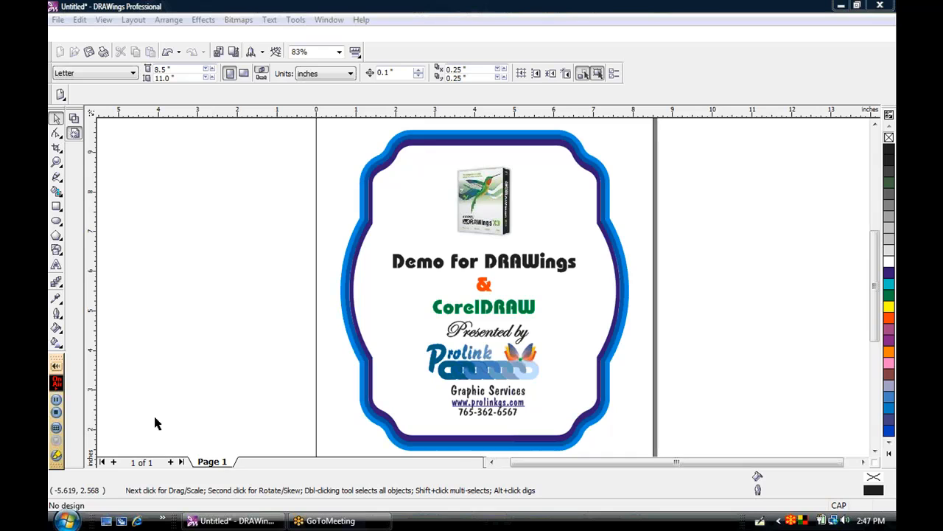
Clear the demo title artwork, including its frame, text and logos, from the page
{"action": "left_click", "coordinate": [489, 267]}
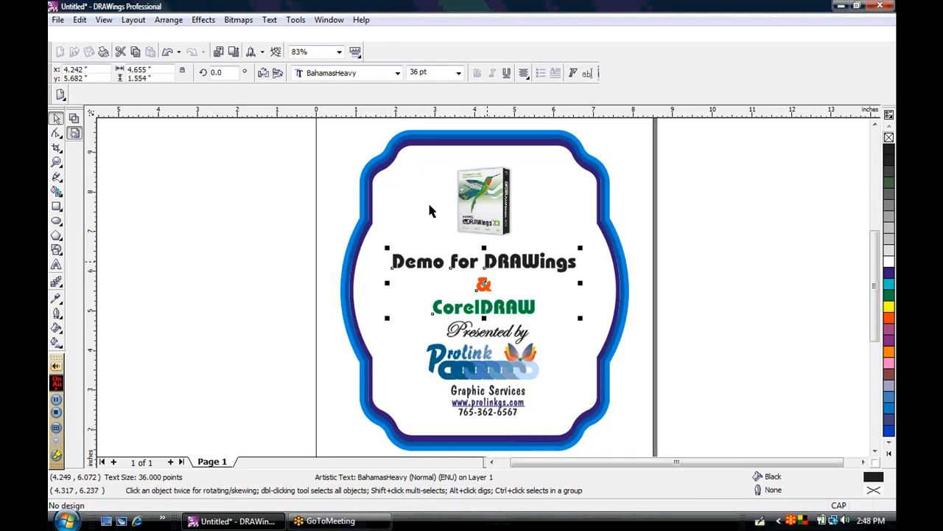
{"action": "scroll", "coordinate": [451, 228], "scroll_direction": "down", "scroll_amount": 2}
{"action": "mouse_move", "coordinate": [395, 229]}
{"action": "left_mouse_down"}
{"action": "mouse_move", "coordinate": [556, 327]}
{"action": "mouse_move", "coordinate": [613, 416]}
{"action": "left_mouse_up"}
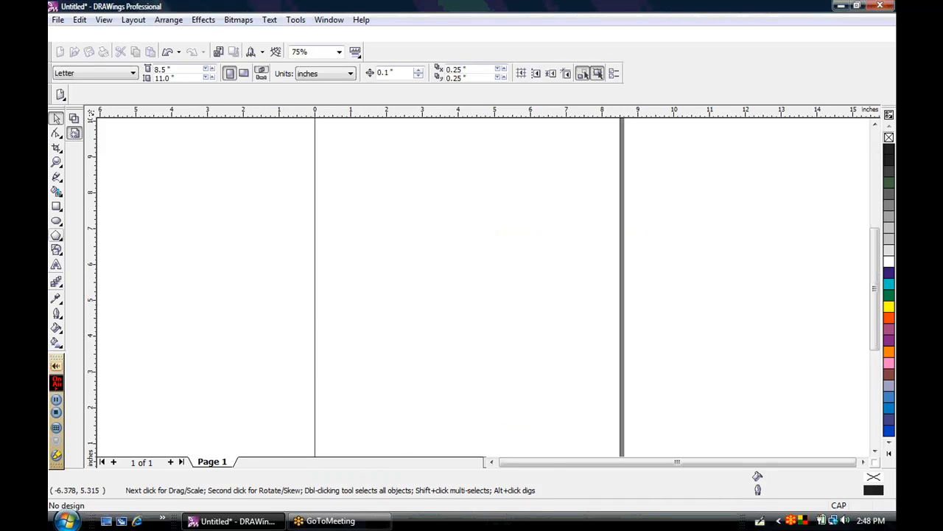
Draw a five-sided polygon about 2.87 by 2.73 inches near the page's middle and delete the midpoint nodes of its sides
{"action": "left_click", "coordinate": [56, 235]}
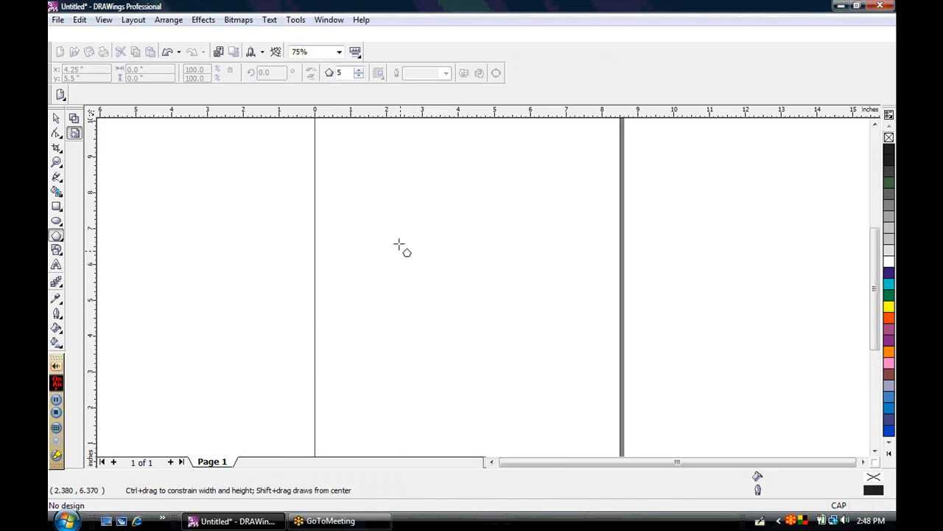
{"action": "left_click_drag", "start_coordinate": [398, 239], "coordinate": [482, 345]}
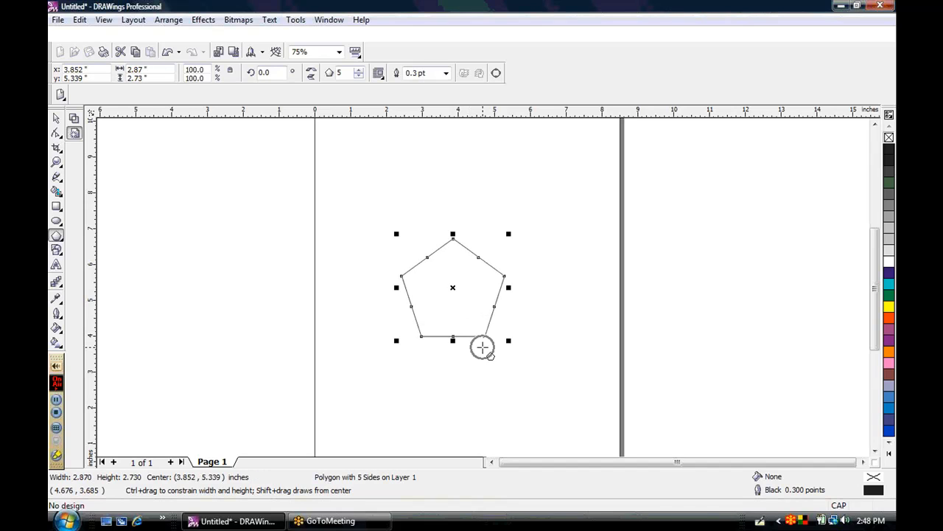
{"action": "key", "text": "F10"}
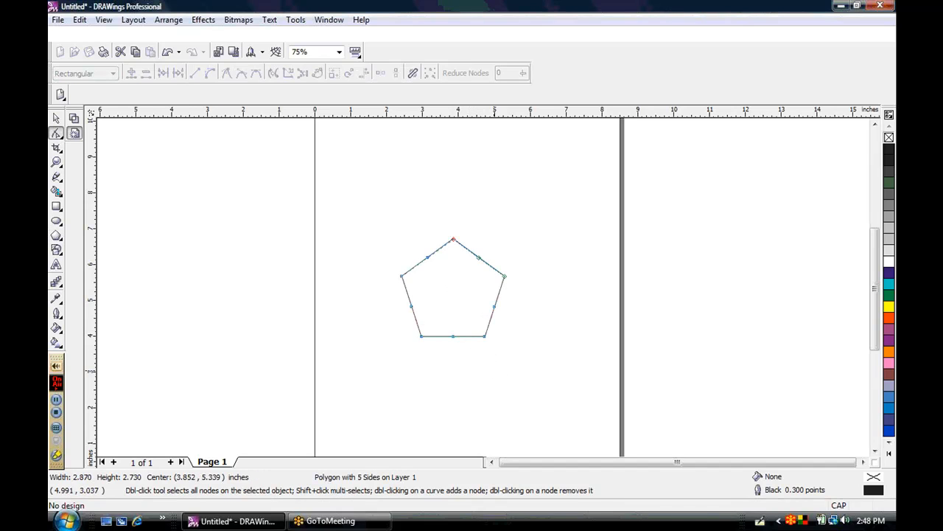
{"action": "left_click", "coordinate": [428, 258]}
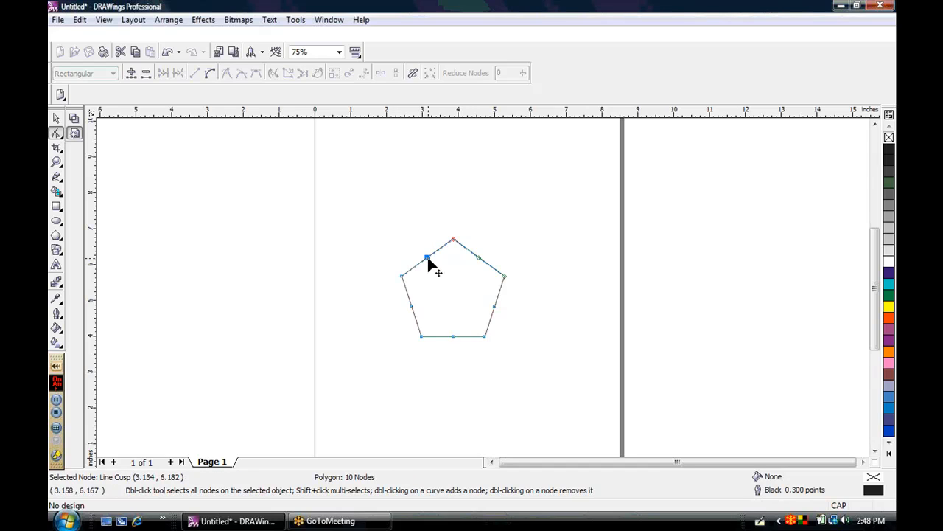
{"action": "key", "text": "Delete"}
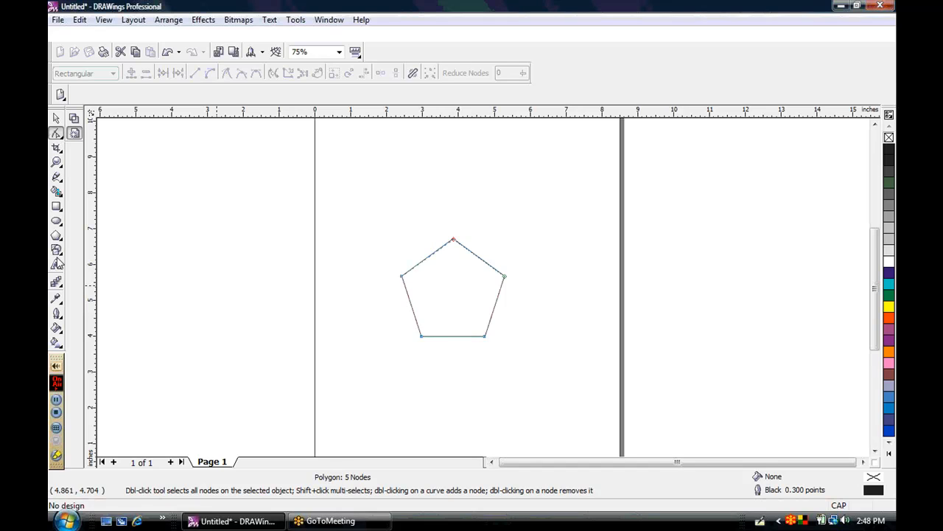
Apply a push and pull distortion of about -72 to the pentagon to form a five-petal flower
{"action": "left_click", "coordinate": [61, 288]}
{"action": "left_click", "coordinate": [112, 289]}
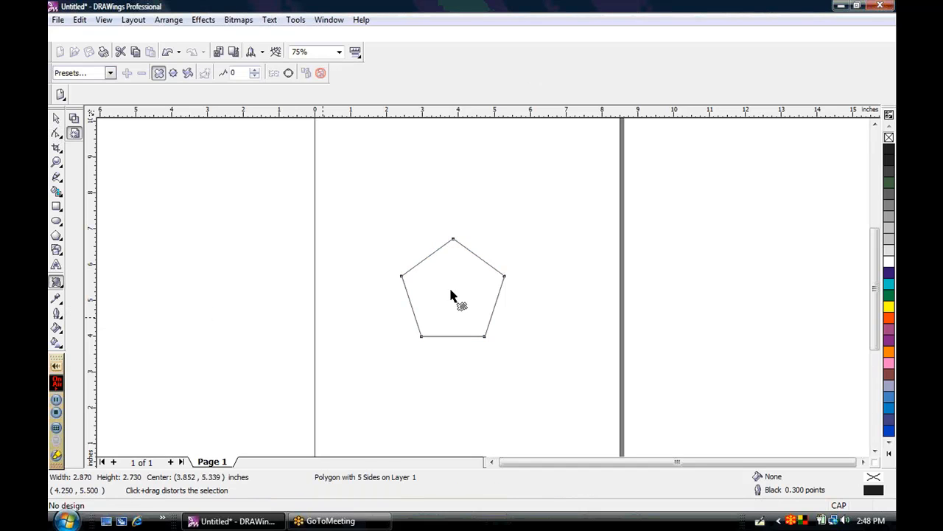
{"action": "left_click_drag", "start_coordinate": [442, 295], "coordinate": [405, 290]}
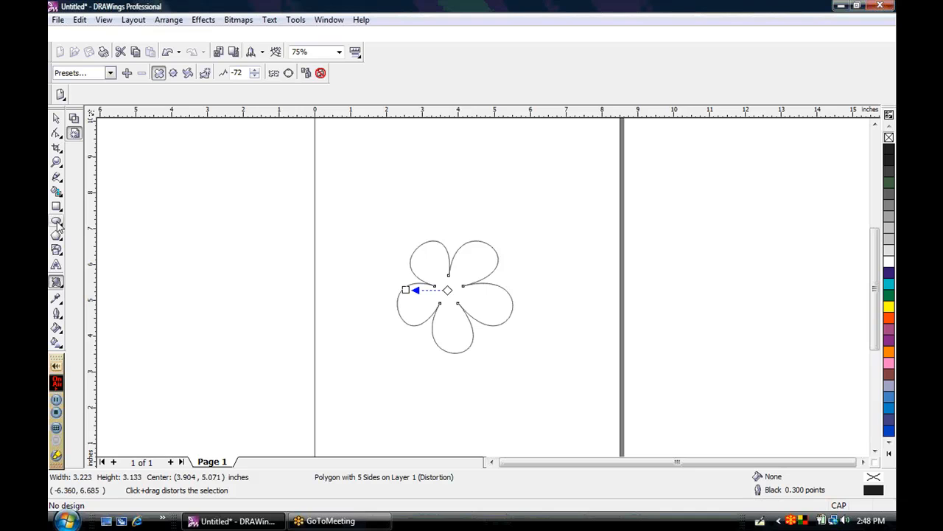
Draw an ellipse about 0.61 by 0.69 inches at the flower's centre, filling it yellow and the petals orange
{"action": "left_click", "coordinate": [56, 220]}
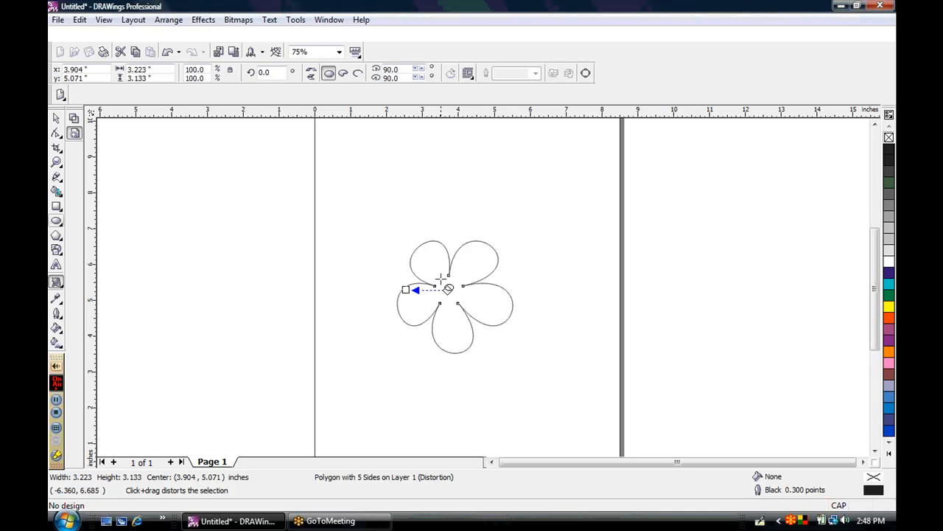
{"action": "left_click_drag", "start_coordinate": [439, 278], "coordinate": [462, 303]}
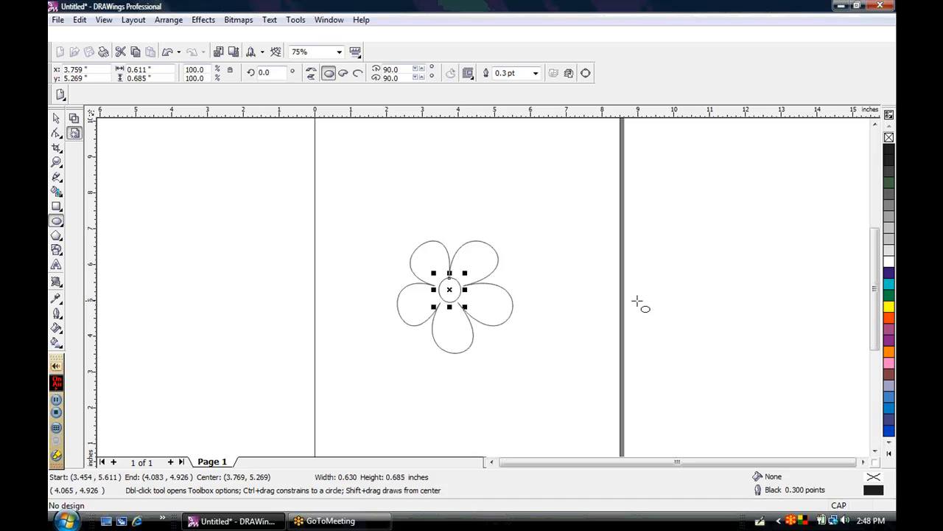
{"action": "left_click", "coordinate": [889, 307]}
{"action": "left_click_drag", "start_coordinate": [889, 351], "coordinate": [501, 316]}
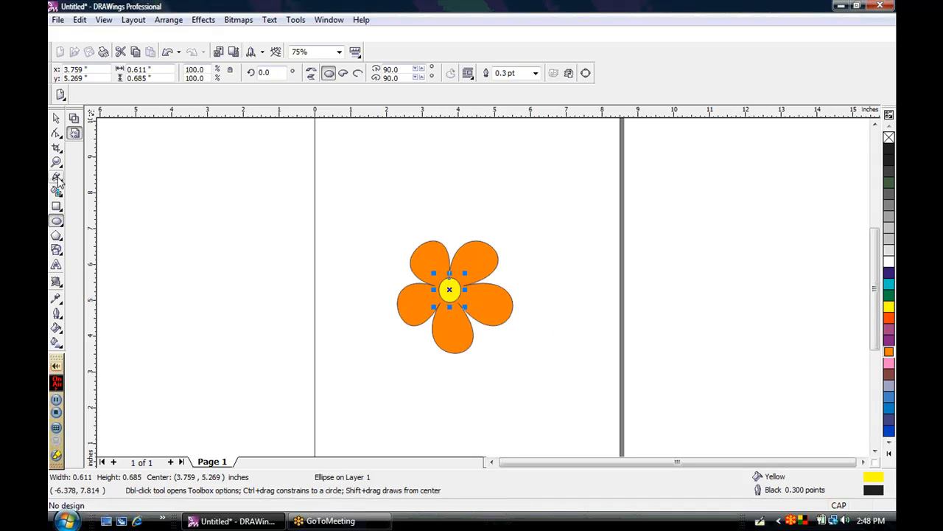
Draw a curved freehand stem about 2.8 inches tall below the flower's centre with an 8.0 pt green outline
{"action": "left_click", "coordinate": [57, 179]}
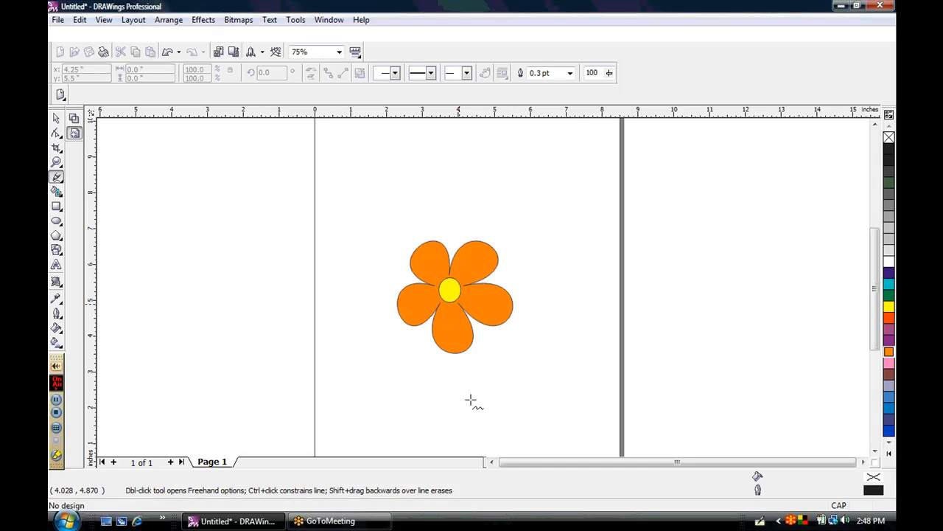
{"action": "left_click_drag", "start_coordinate": [471, 405], "coordinate": [454, 298]}
{"action": "left_click", "coordinate": [570, 72]}
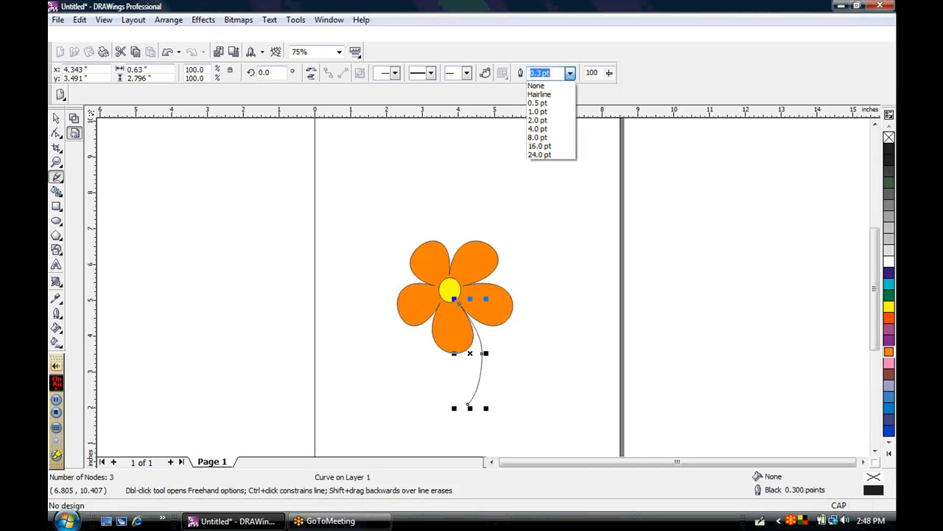
{"action": "left_click", "coordinate": [537, 137]}
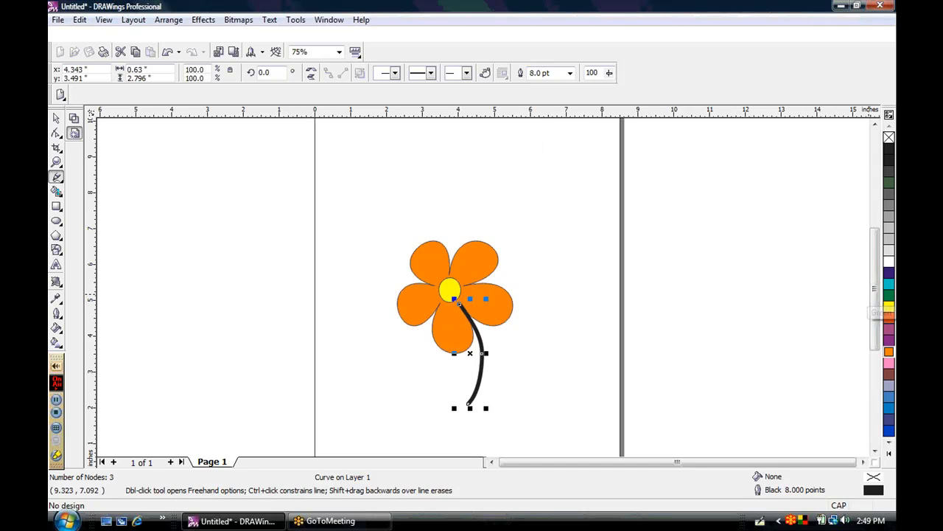
{"action": "right_click", "coordinate": [889, 295]}
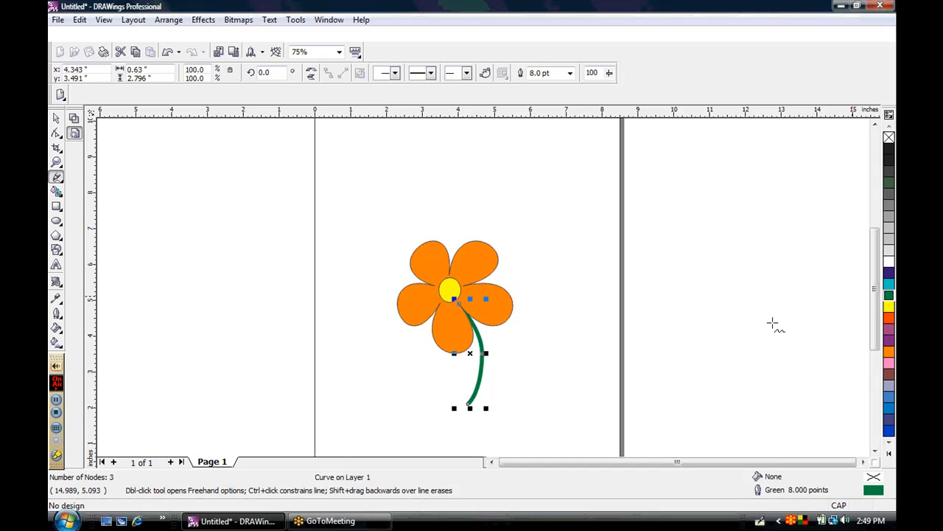
Draw a closed freehand leaf about 0.99 by 1.16 inches beside the stem, filled Martian Green with no outline
{"action": "left_click", "coordinate": [480, 361]}
{"action": "mouse_move", "coordinate": [492, 341]}
{"action": "left_mouse_down"}
{"action": "mouse_move", "coordinate": [516, 326]}
{"action": "mouse_move", "coordinate": [509, 350]}
{"action": "left_mouse_up"}
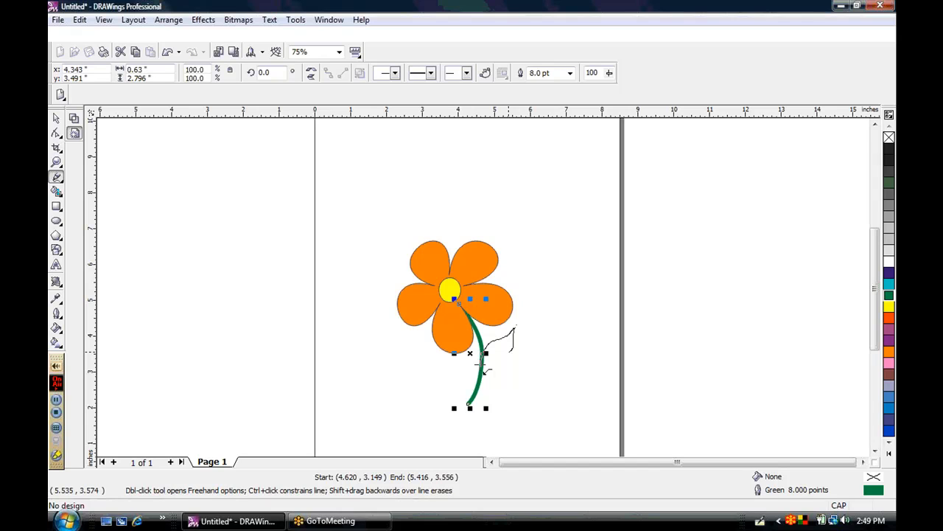
{"action": "left_click_drag", "start_coordinate": [485, 371], "coordinate": [482, 369]}
{"action": "left_click", "coordinate": [889, 453]}
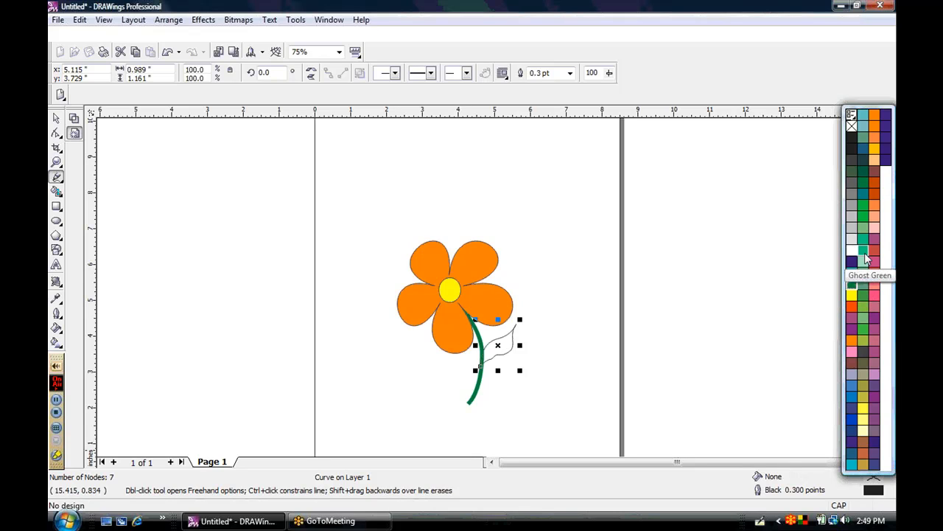
{"action": "left_click", "coordinate": [864, 312]}
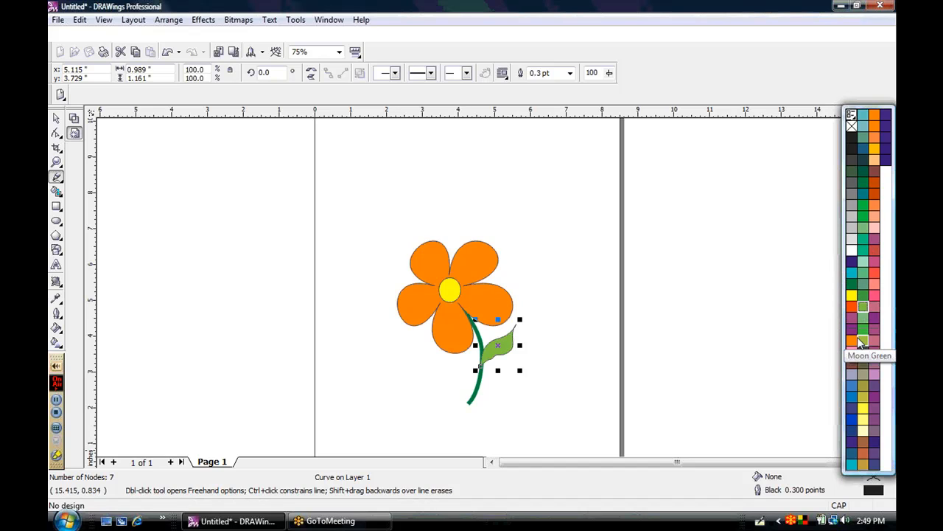
{"action": "right_click", "coordinate": [852, 126]}
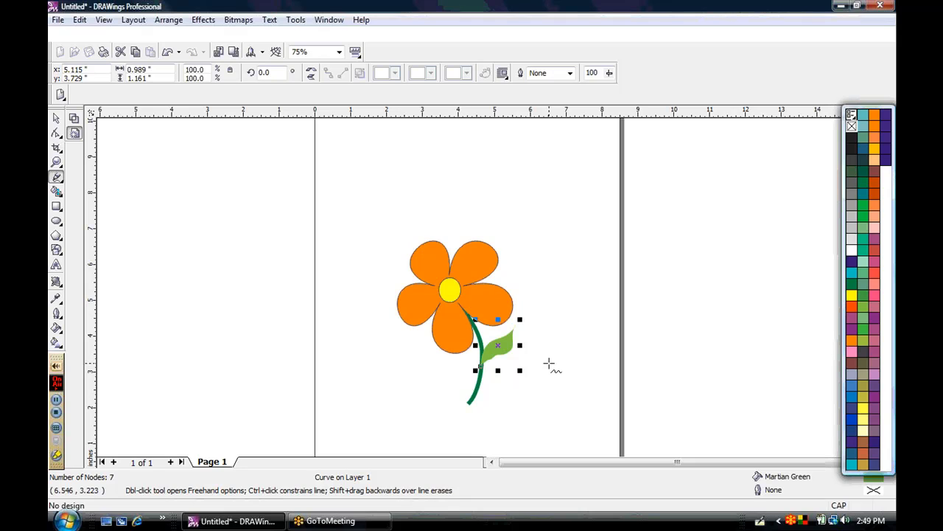
{"action": "key", "text": "ctrl+z"}
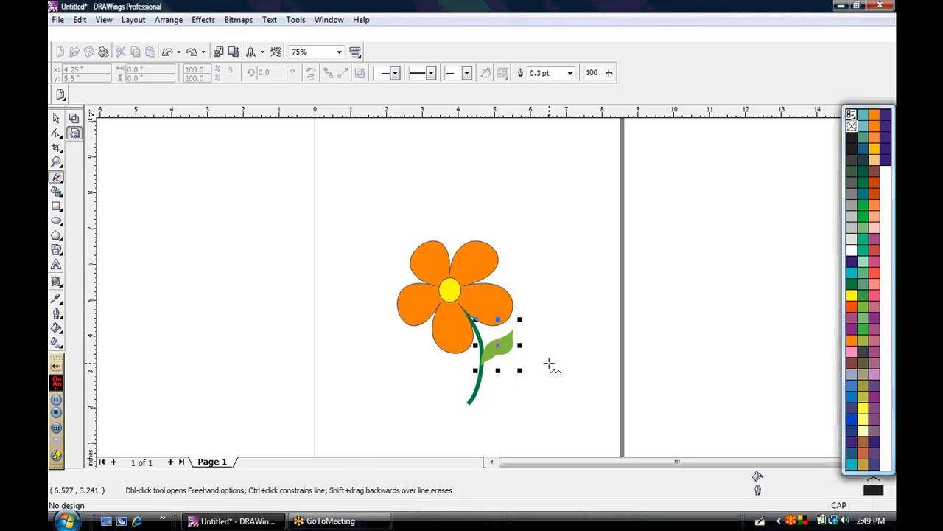
{"action": "left_click", "coordinate": [549, 363]}
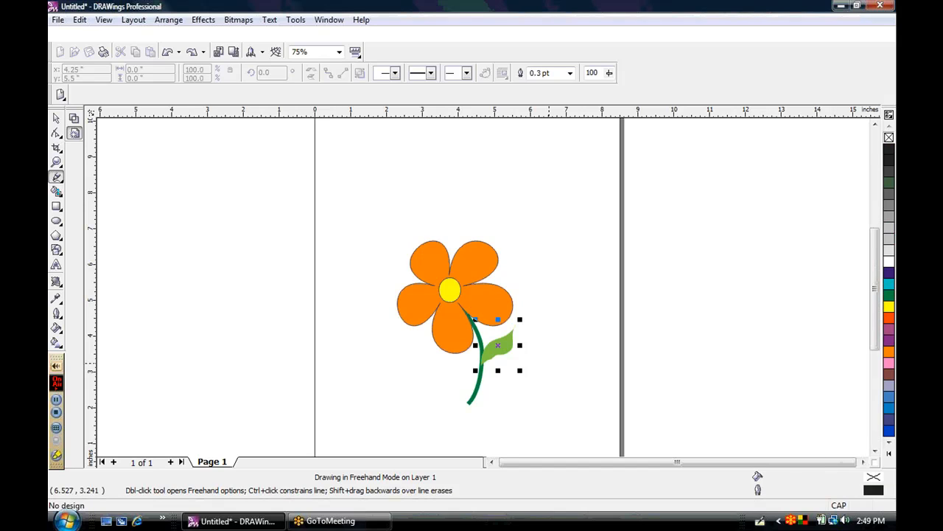
{"action": "left_click", "coordinate": [549, 362]}
{"action": "left_click", "coordinate": [591, 356]}
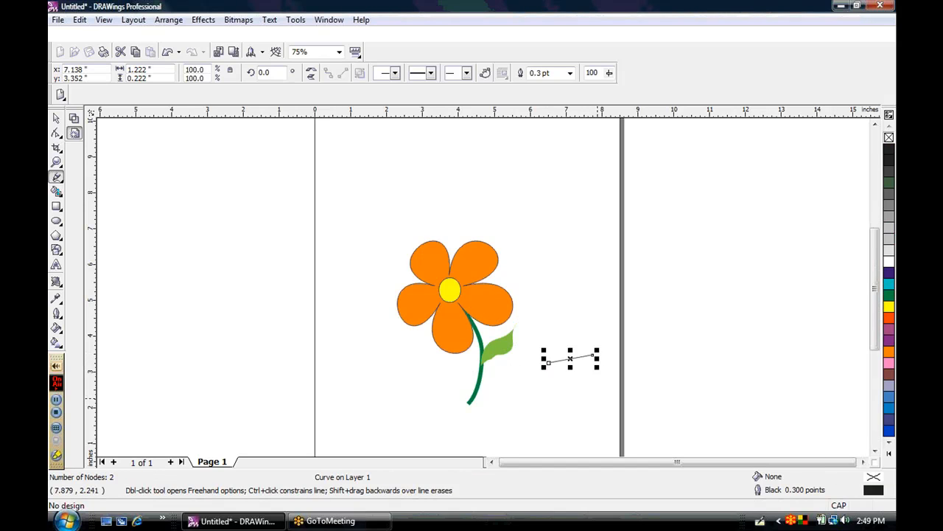
{"action": "key", "text": "Delete"}
Group the petals, yellow centre, stem and leaf into one object
{"action": "key", "text": "space"}
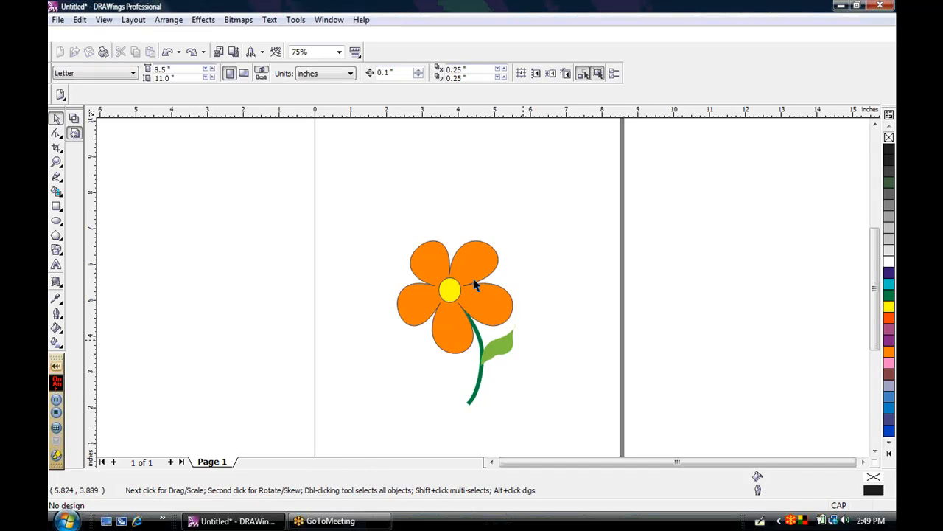
{"action": "left_click_drag", "start_coordinate": [382, 221], "coordinate": [543, 422]}
{"action": "key", "text": "ctrl+g"}
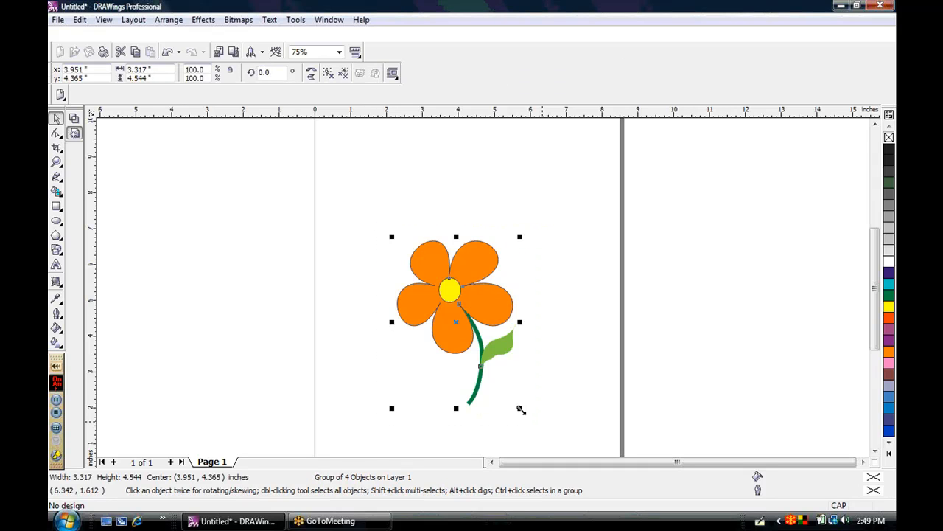
Scale the flower group down to about 2.05 by 2.81 inches and centre it on the page
{"action": "left_click_drag", "start_coordinate": [521, 409], "coordinate": [477, 350]}
{"action": "left_click_drag", "start_coordinate": [447, 319], "coordinate": [476, 304]}
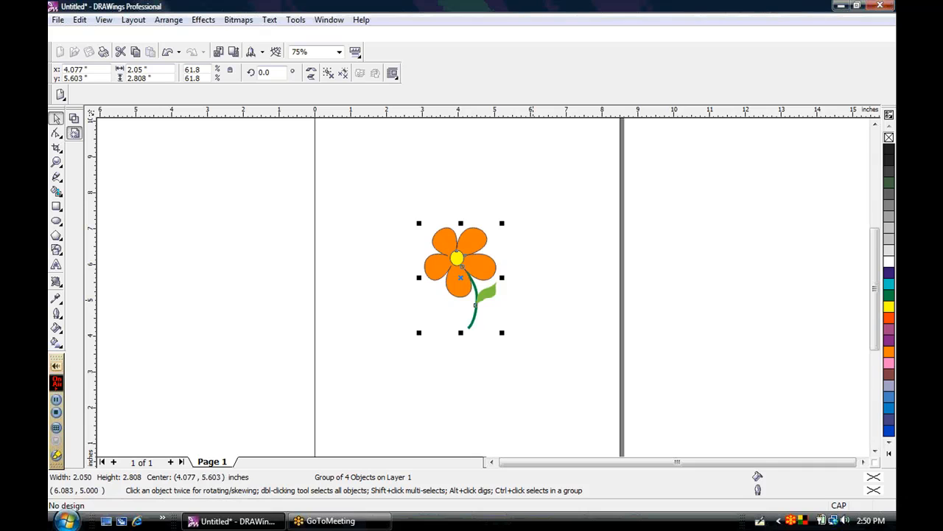
{"action": "key", "text": "p"}
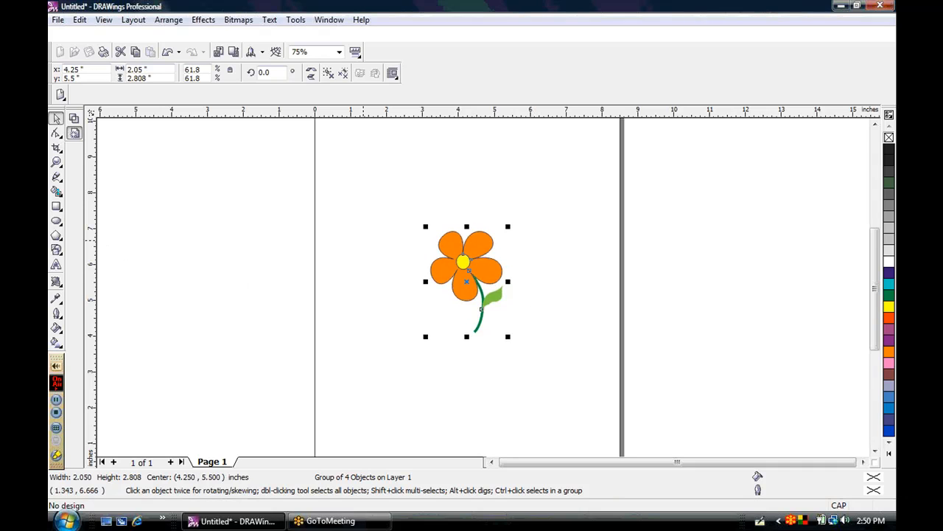
Add the artistic text "FLOWERS" below the flower and "FLORA'S" above it
{"action": "left_click", "coordinate": [56, 265]}
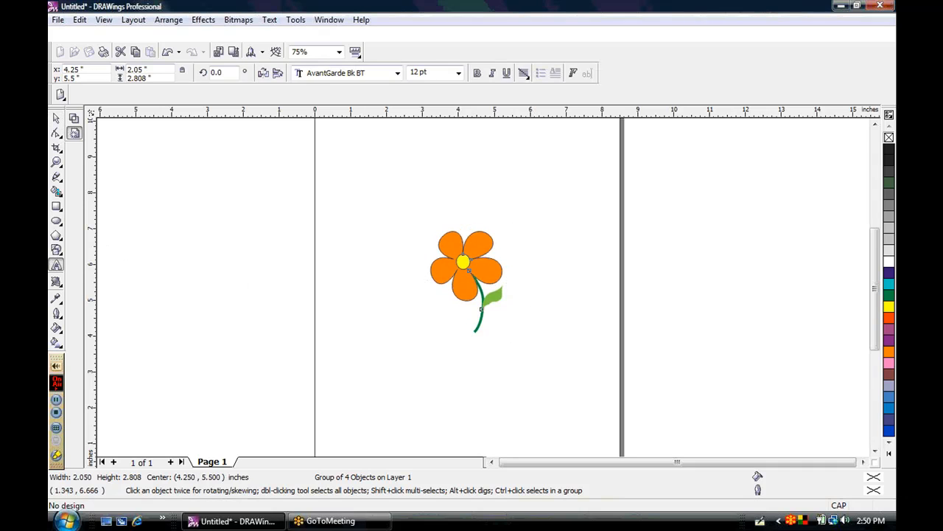
{"action": "left_click", "coordinate": [433, 346]}
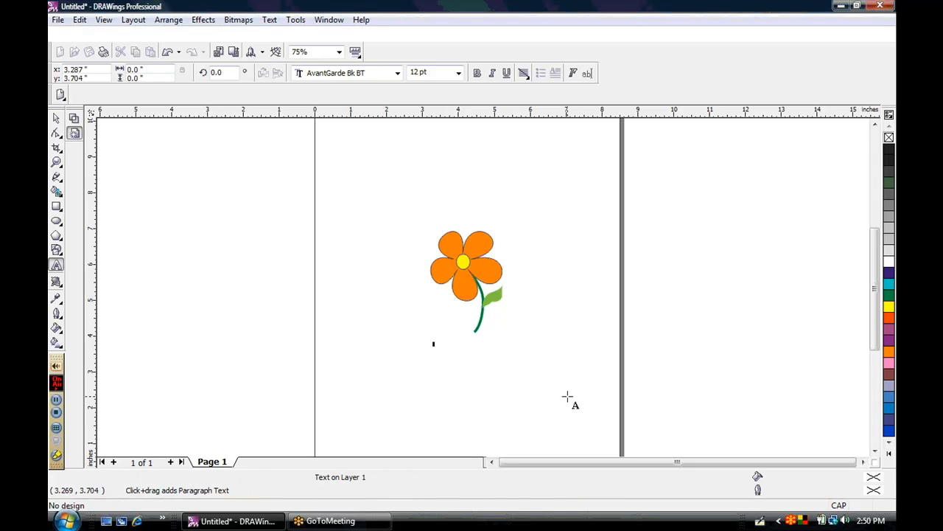
{"action": "type", "text": "FL"}
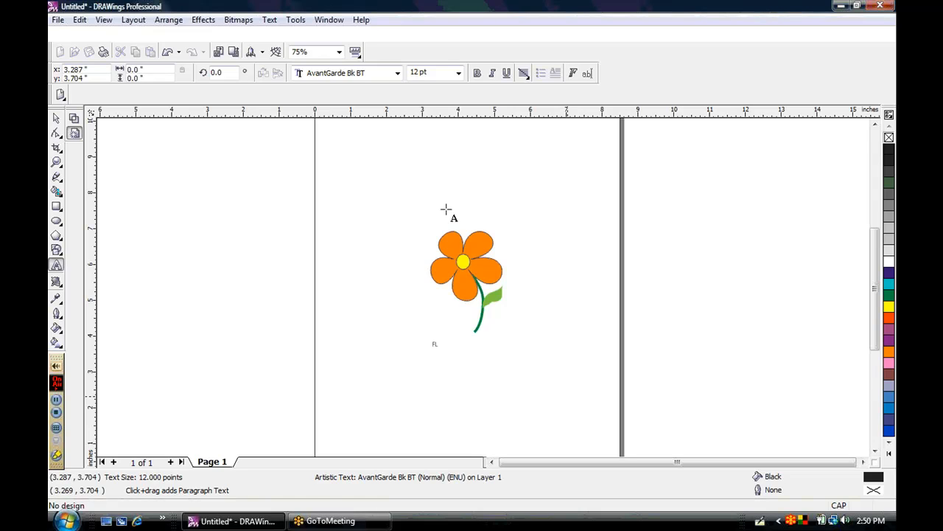
{"action": "type", "text": "OWERS"}
{"action": "left_click", "coordinate": [420, 212]}
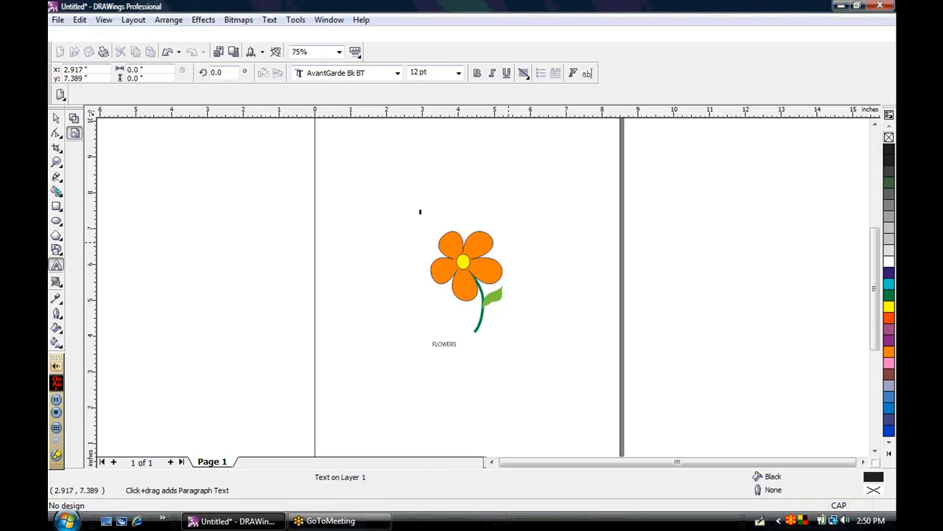
{"action": "type", "text": "FLORA"}
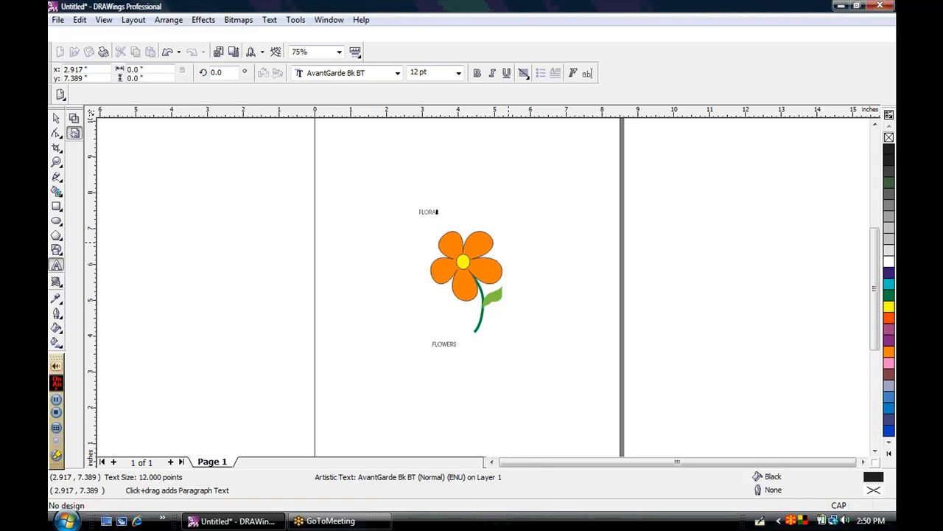
{"action": "type", "text": "'S"}
{"action": "key", "text": "Escape"}
Enlarge the "FLORA'S" text to about 4.3 inches wide (about 92 pt), spanning the space above the flower
{"action": "key", "text": "ctrl+space"}
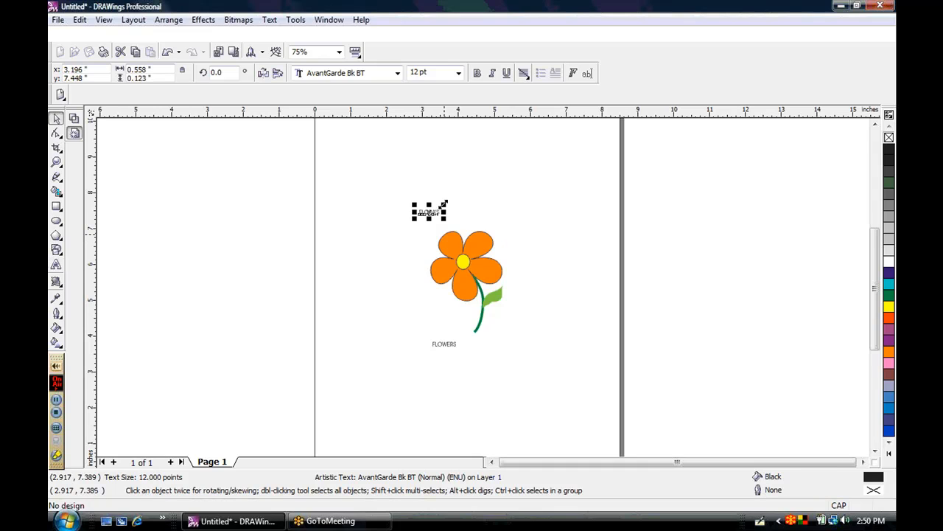
{"action": "left_click_drag", "start_coordinate": [494, 190], "coordinate": [545, 184]}
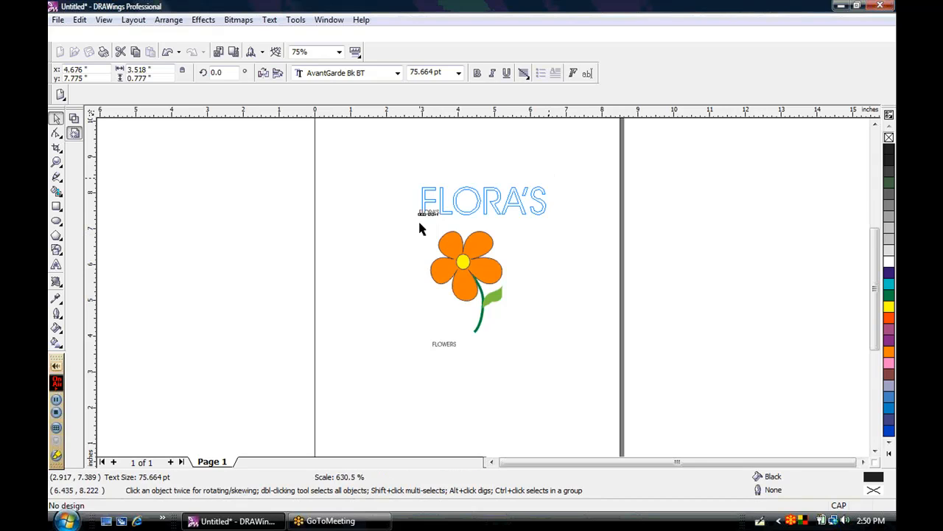
{"action": "left_click_drag", "start_coordinate": [416, 220], "coordinate": [387, 239]}
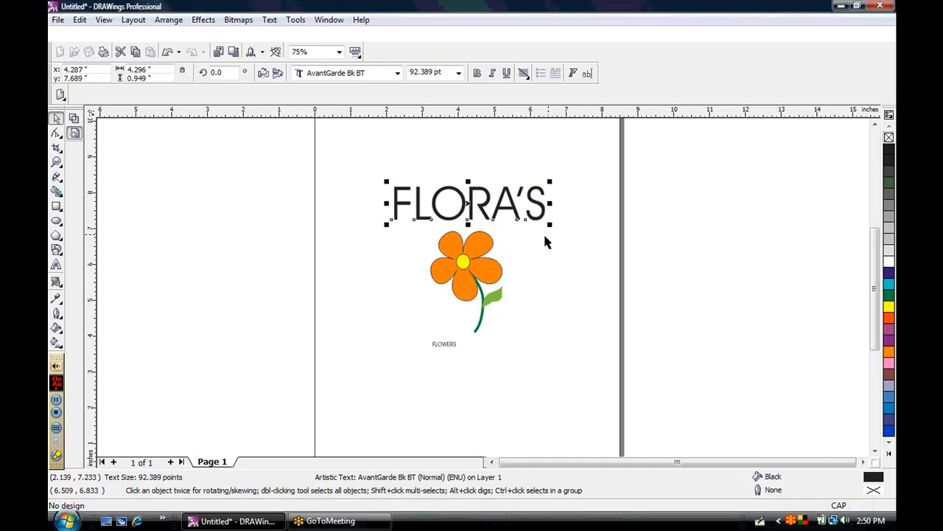
Set the "FLORA'S" text in the BahamasHeavy font and arch it upward with a single-arc envelope
{"action": "left_click", "coordinate": [398, 74]}
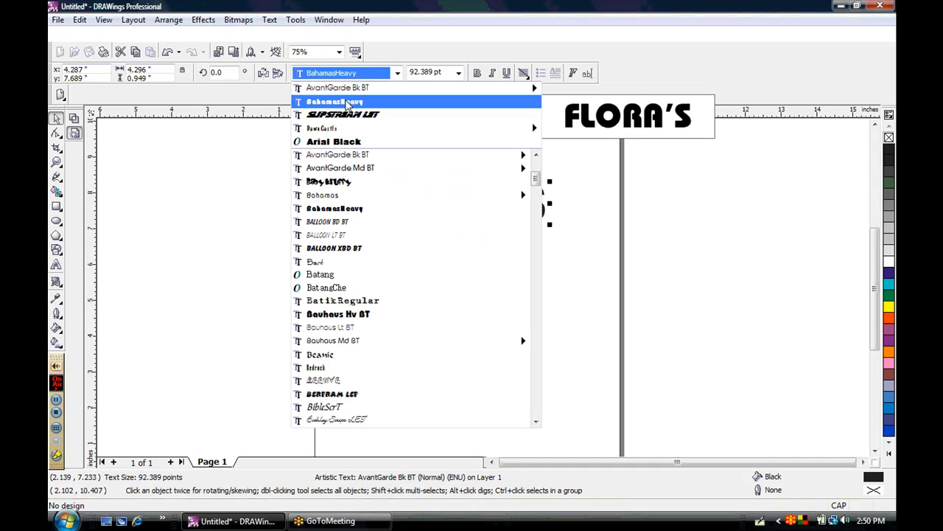
{"action": "left_click", "coordinate": [346, 104]}
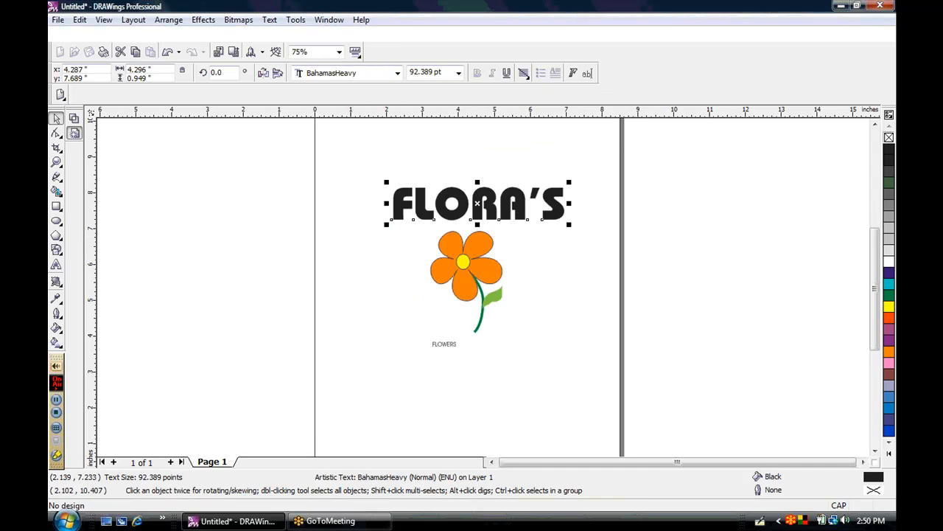
{"action": "left_click", "coordinate": [59, 286]}
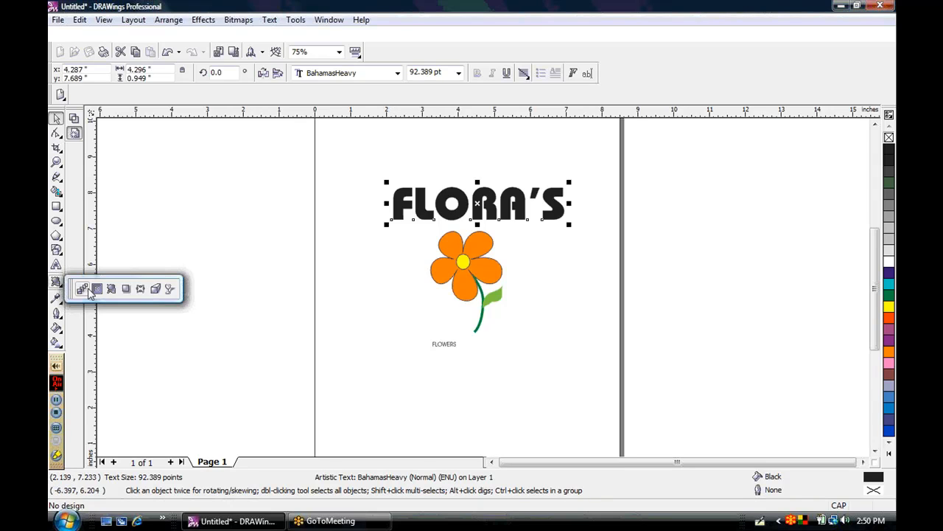
{"action": "left_click", "coordinate": [140, 288]}
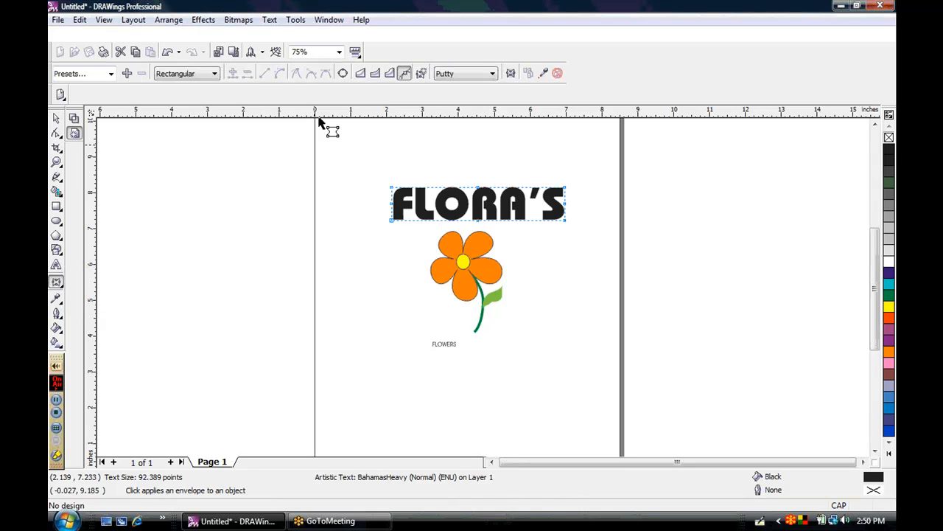
{"action": "left_click", "coordinate": [376, 74]}
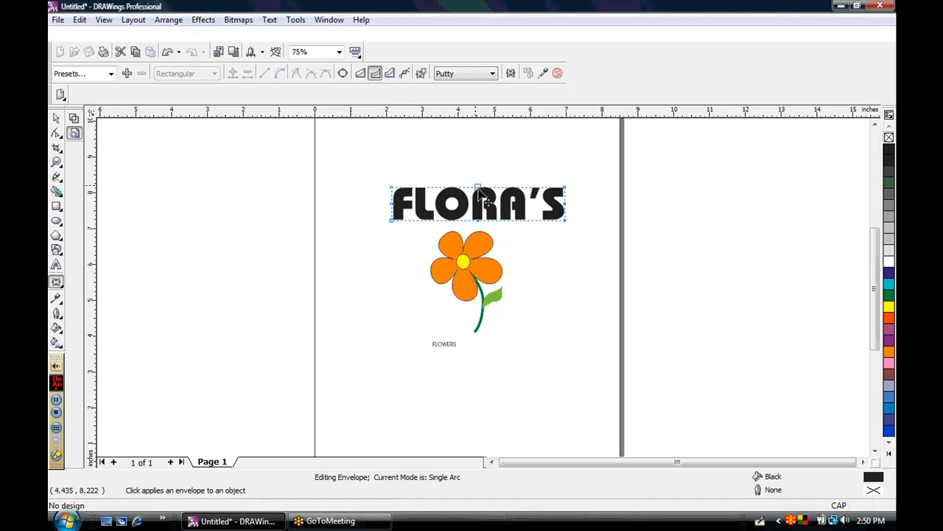
{"action": "left_click_drag", "start_coordinate": [478, 190], "coordinate": [479, 174]}
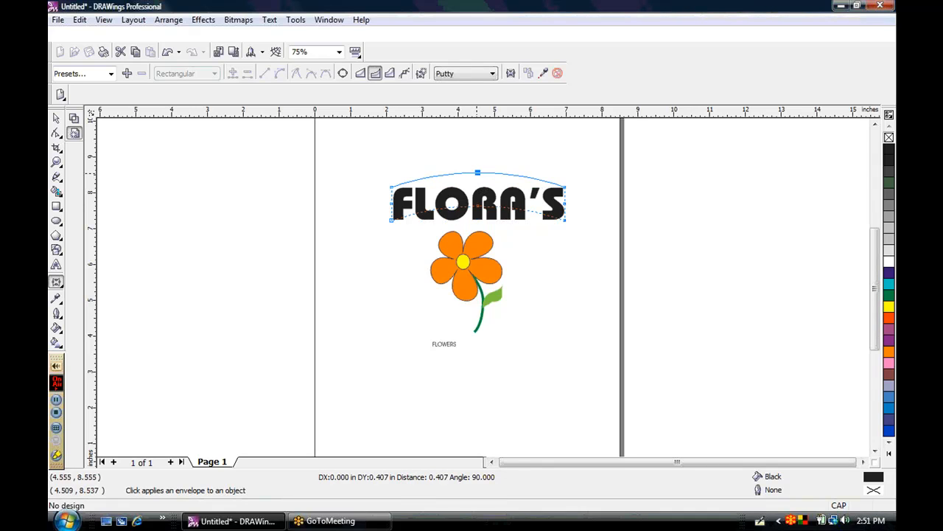
{"action": "left_click_drag", "start_coordinate": [477, 173], "coordinate": [478, 166]}
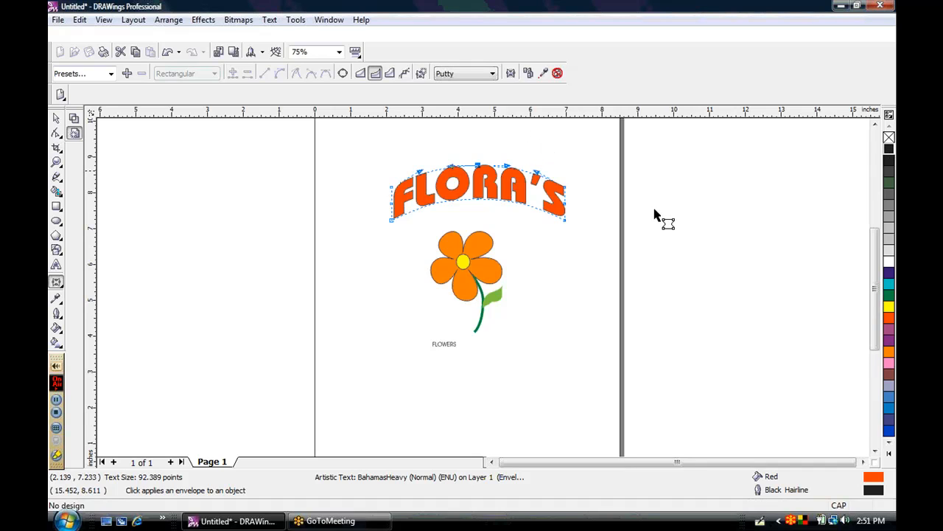
Give the arched "FLORA'S" text a 4.0 pt black outline that scales with the image
{"action": "key", "text": "space"}
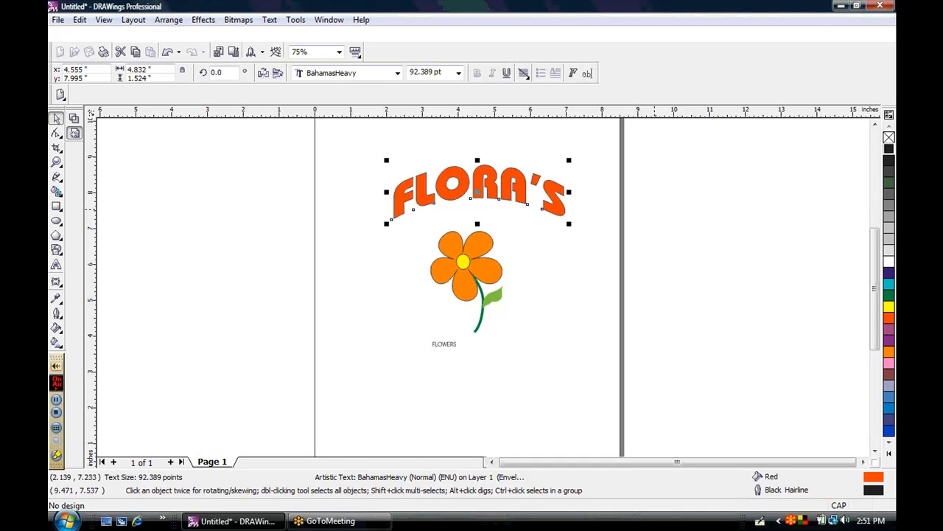
{"action": "key", "text": "F12"}
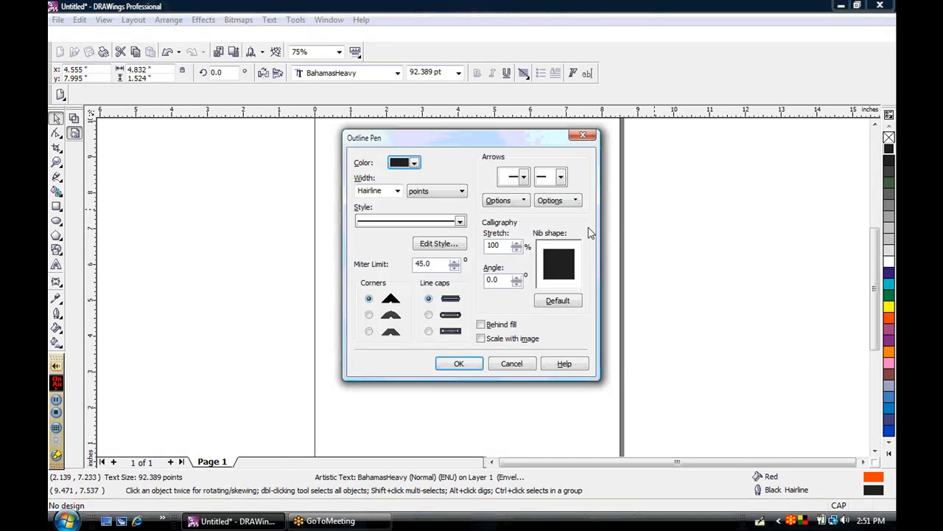
{"action": "left_click", "coordinate": [480, 339]}
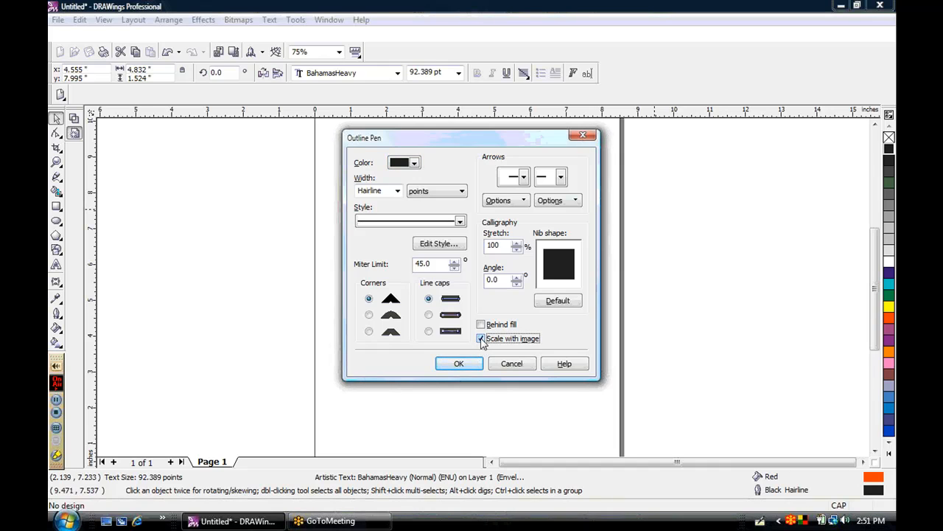
{"action": "left_click", "coordinate": [398, 192]}
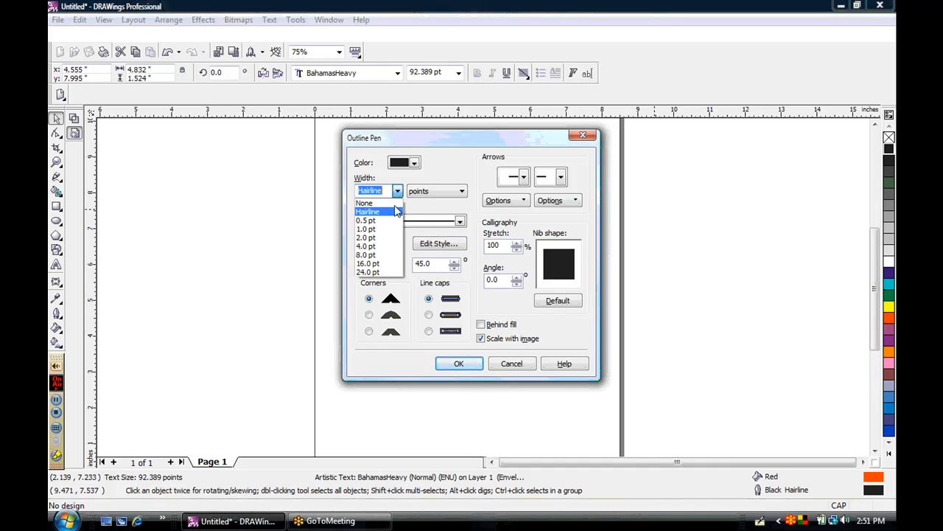
{"action": "left_click", "coordinate": [381, 249]}
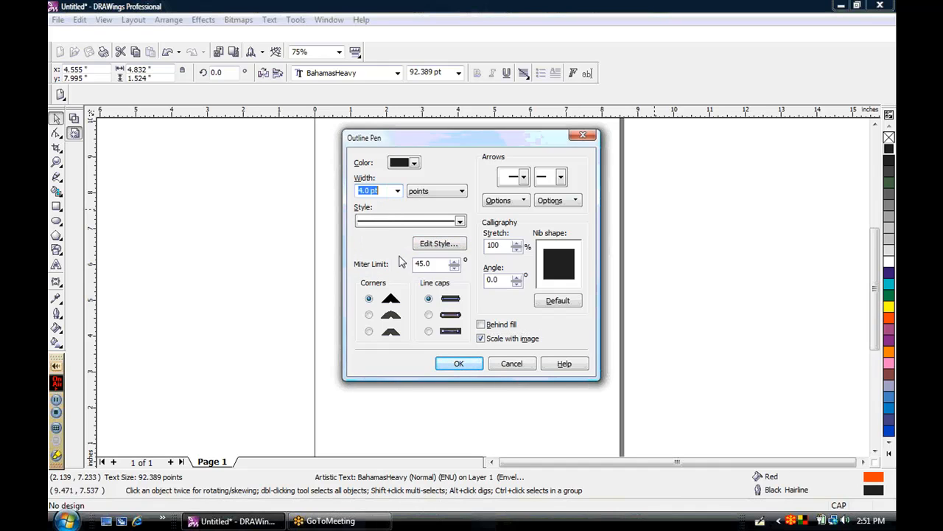
{"action": "left_click", "coordinate": [458, 364]}
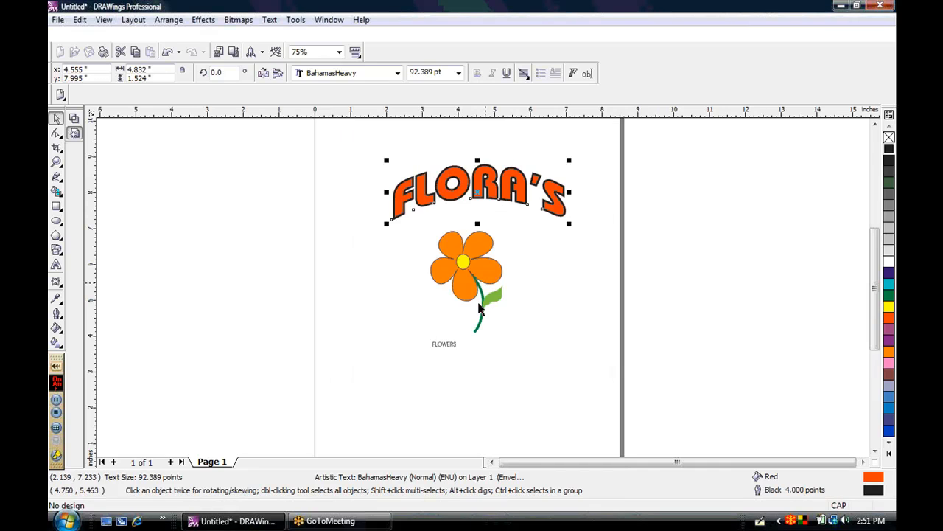
Enlarge the "FLOWERS" text to about 2.5 inches wide (about 45.6 pt) and make it bold
{"action": "left_click", "coordinate": [446, 345]}
{"action": "left_click_drag", "start_coordinate": [457, 350], "coordinate": [527, 365]}
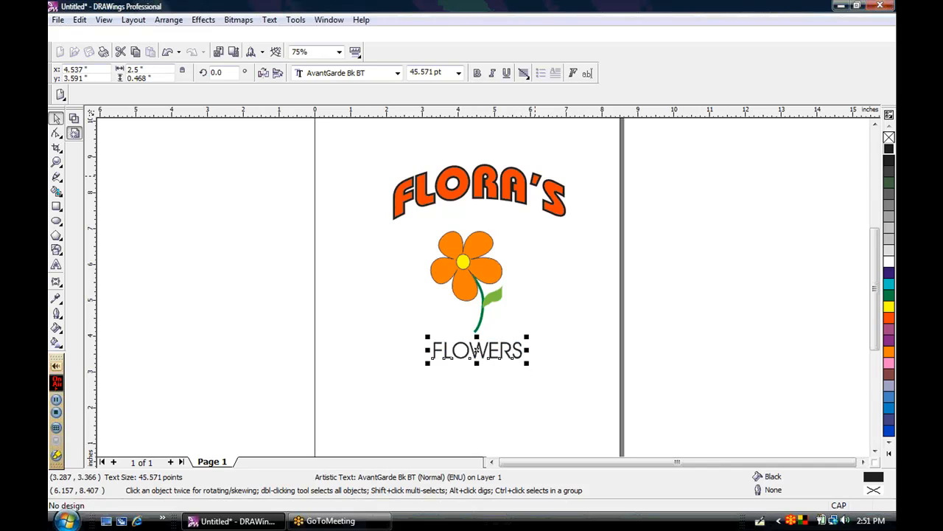
{"action": "left_click", "coordinate": [478, 74]}
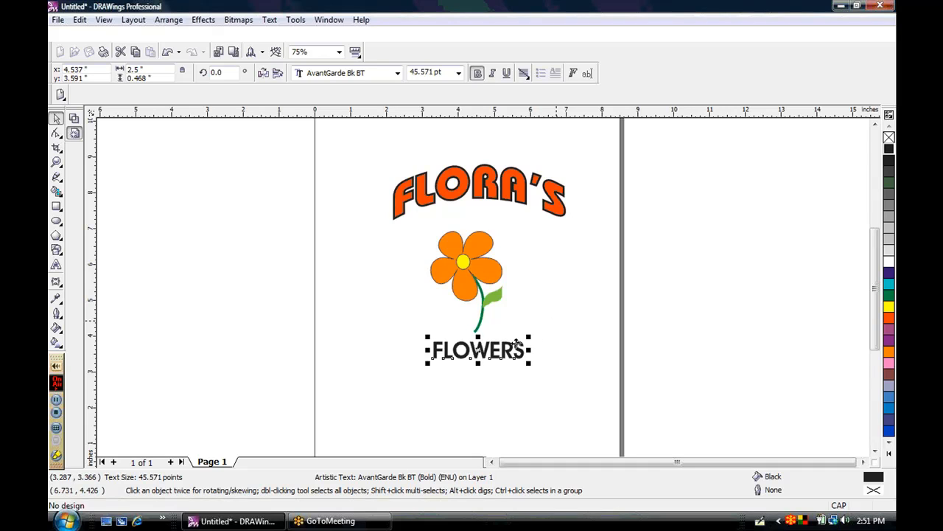
Move "FLORA'S" down just above the flower and align the centre of "FLOWERS" vertically with it
{"action": "left_click_drag", "start_coordinate": [496, 197], "coordinate": [486, 220]}
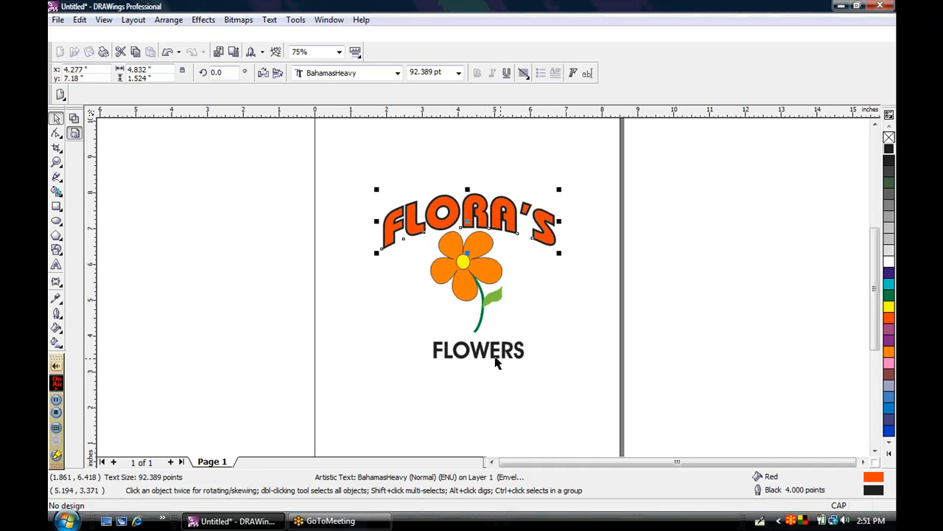
{"action": "left_click", "coordinate": [496, 361]}
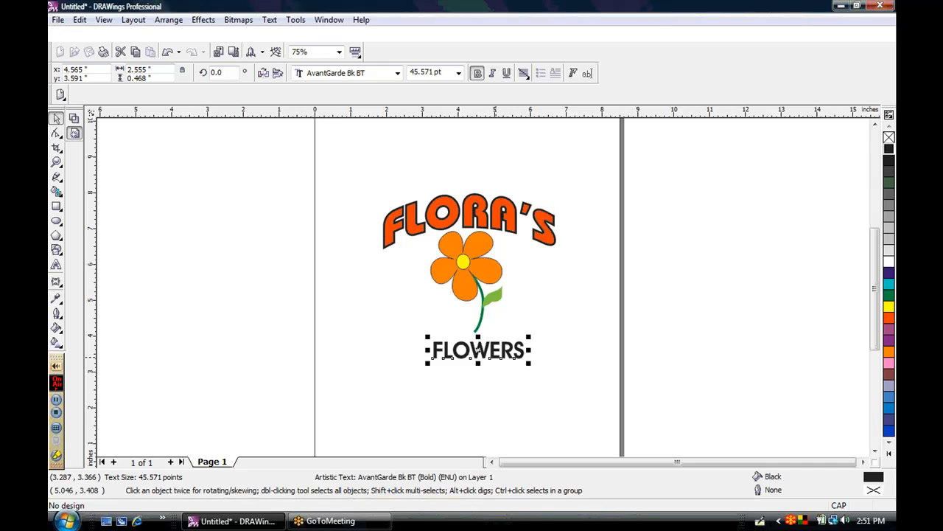
{"action": "left_click", "coordinate": [484, 221], "text": "shift"}
{"action": "key", "text": "c"}
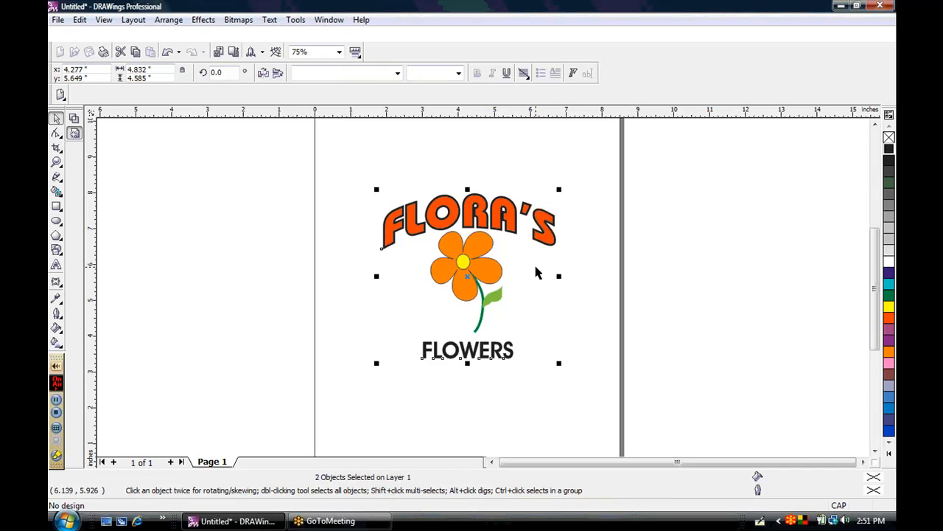
{"action": "left_click", "coordinate": [544, 327]}
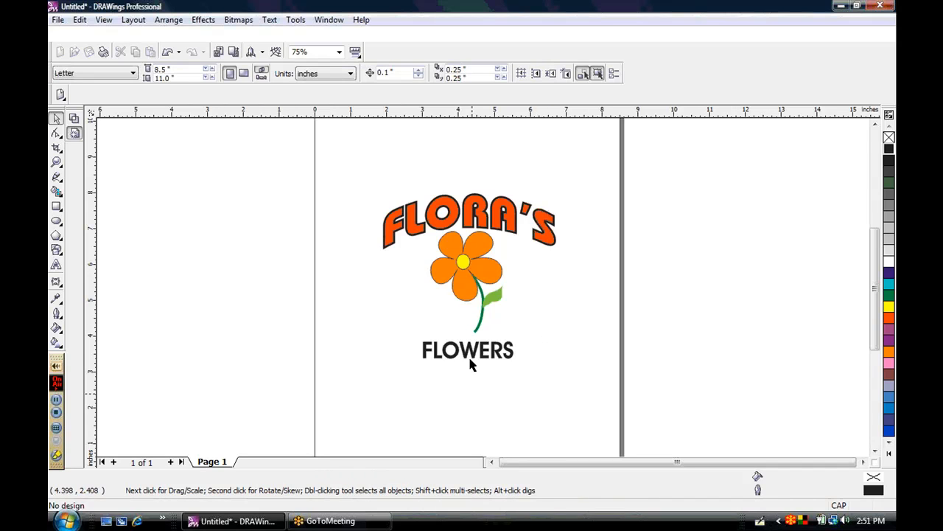
Nudge the "FLOWERS" text up 0.2 inches so it sits right under the flower's stem
{"action": "left_click", "coordinate": [472, 349]}
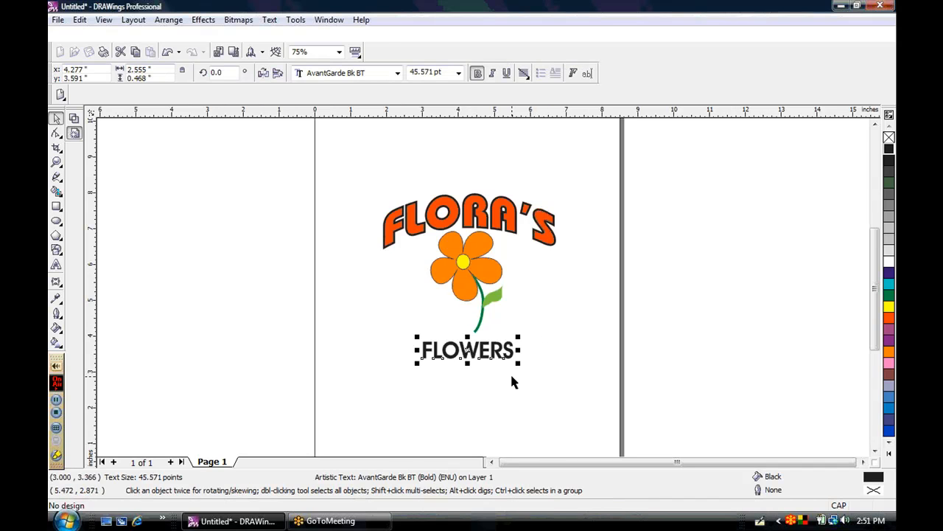
{"action": "key", "text": "Up"}
{"action": "key", "text": "Up"}
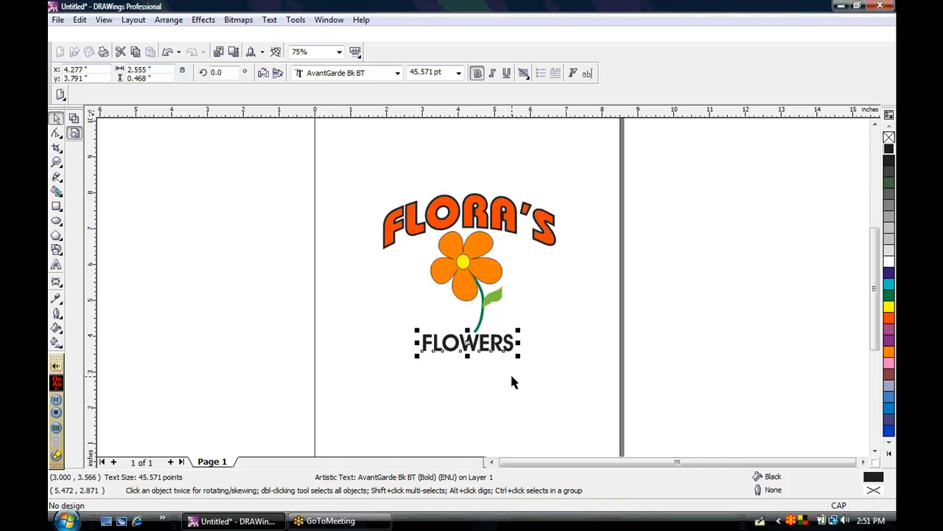
{"action": "left_click", "coordinate": [353, 175]}
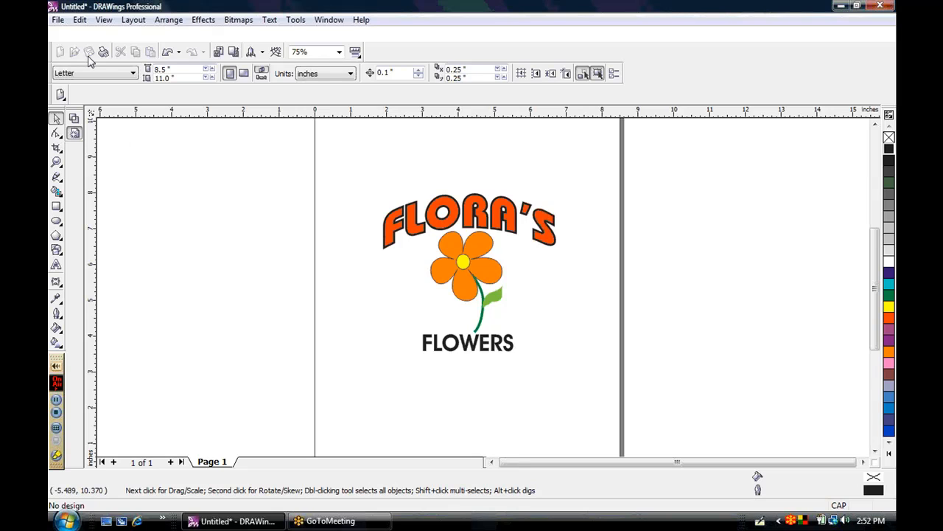
Convert the drawing to its embroidery stitch version and bring the whole design into view
{"action": "mouse_move", "coordinate": [88, 37]}
{"action": "left_click", "coordinate": [90, 34]}
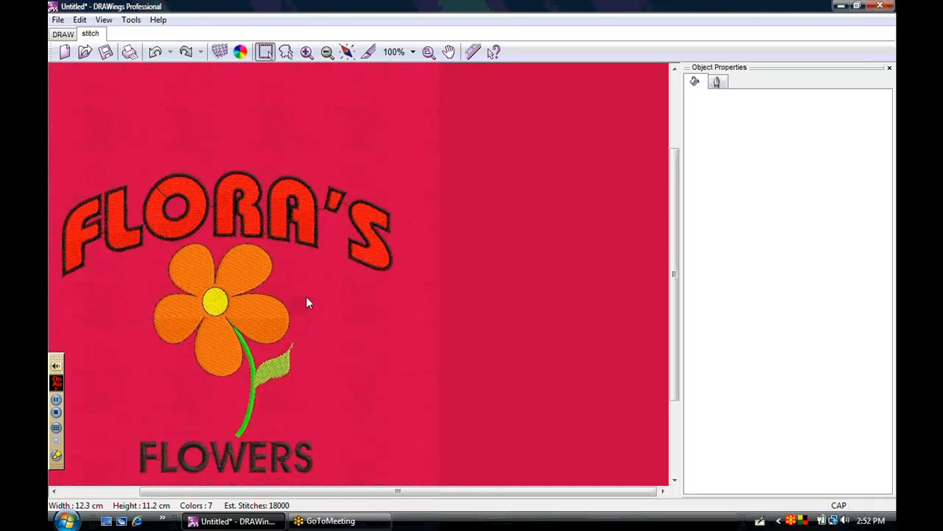
{"action": "left_click", "coordinate": [449, 51]}
{"action": "left_click_drag", "start_coordinate": [298, 290], "coordinate": [445, 251]}
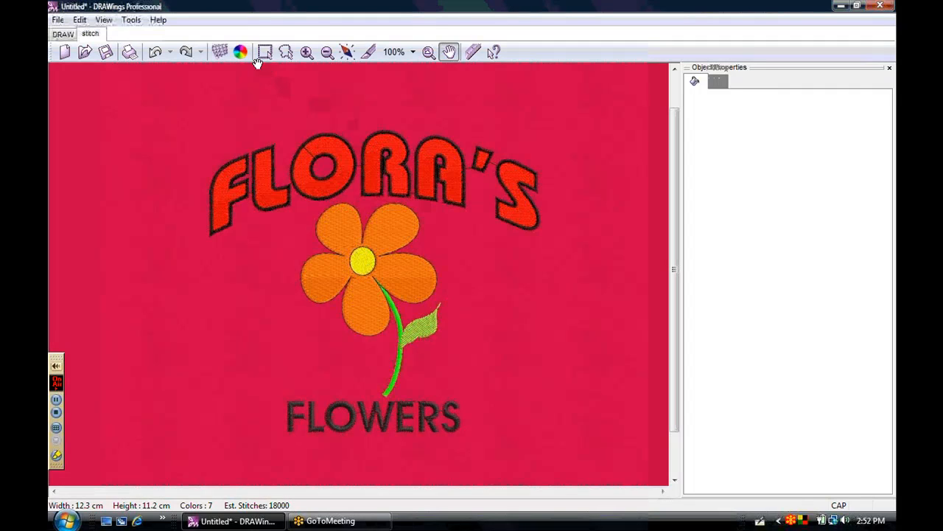
Change the embroidery fabric colour to dark grey, trying brown and black first
{"action": "left_click", "coordinate": [219, 52]}
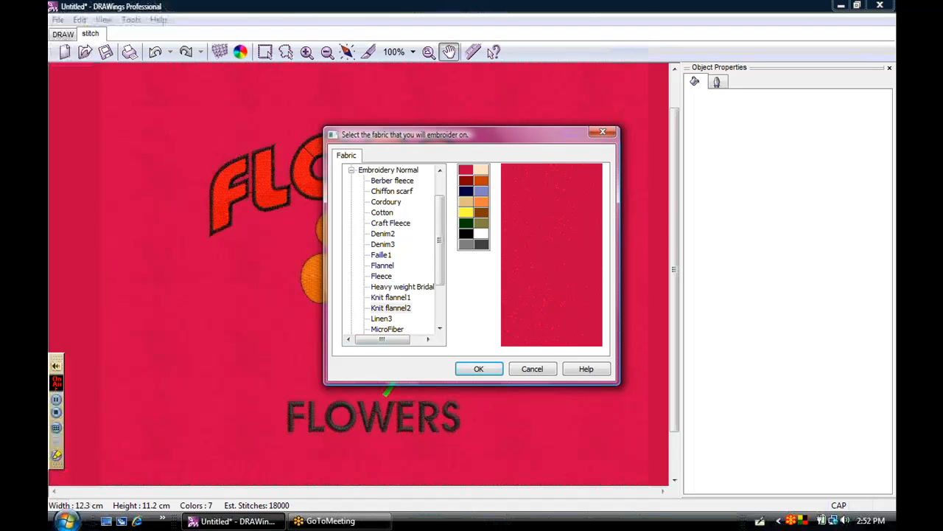
{"action": "left_click", "coordinate": [481, 212]}
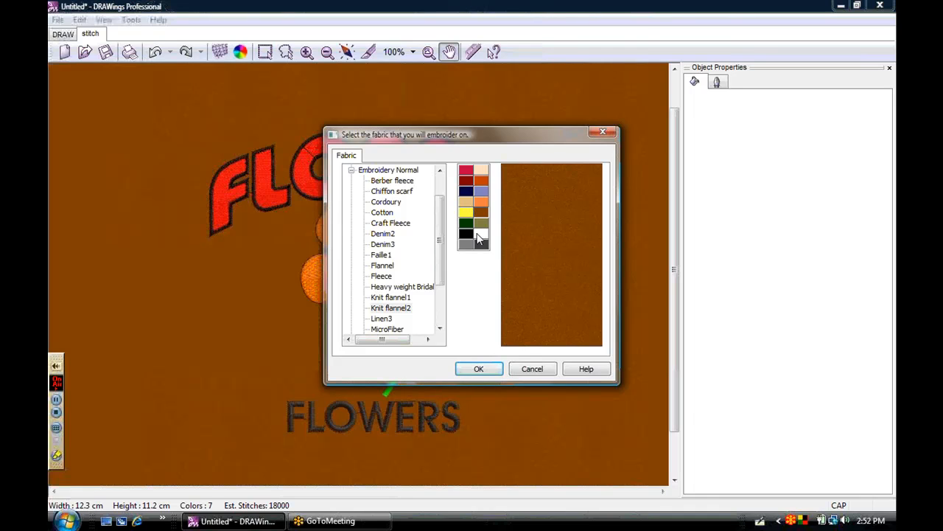
{"action": "left_click", "coordinate": [466, 235]}
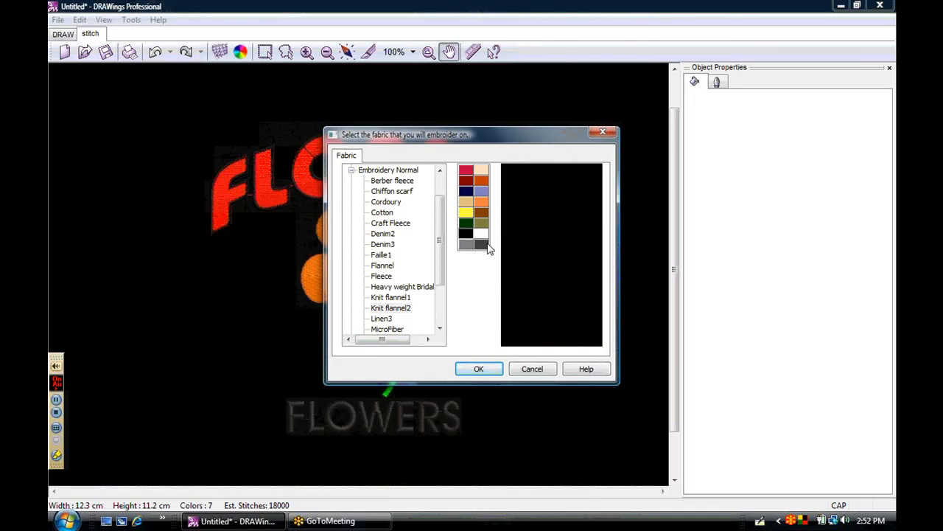
{"action": "left_click", "coordinate": [482, 245]}
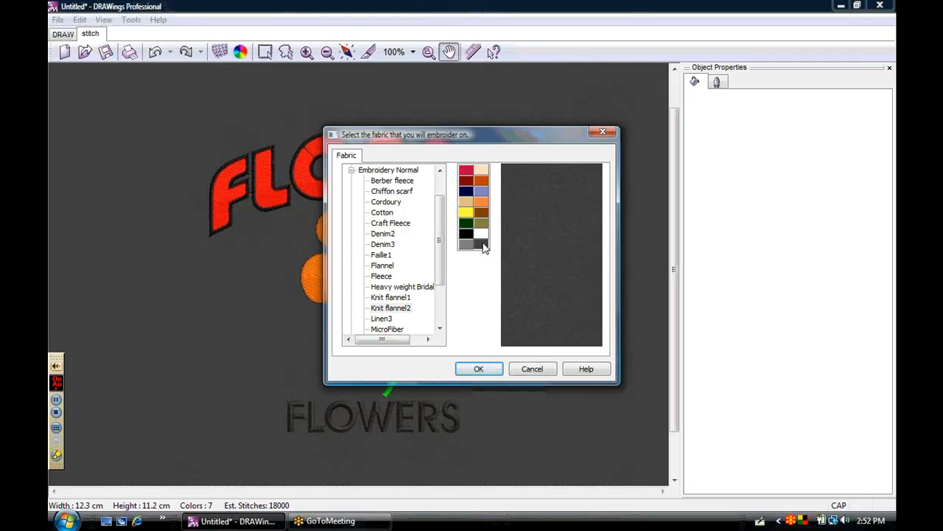
{"action": "left_click", "coordinate": [478, 370]}
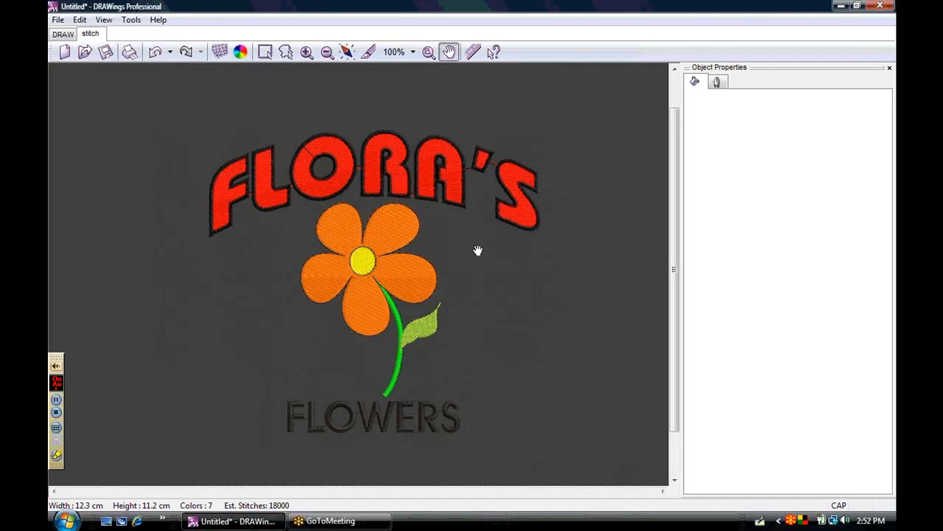
Apply the sunburst-shaped running-stitch outline style 20 to the flower's orange petals
{"action": "key", "text": "Escape"}
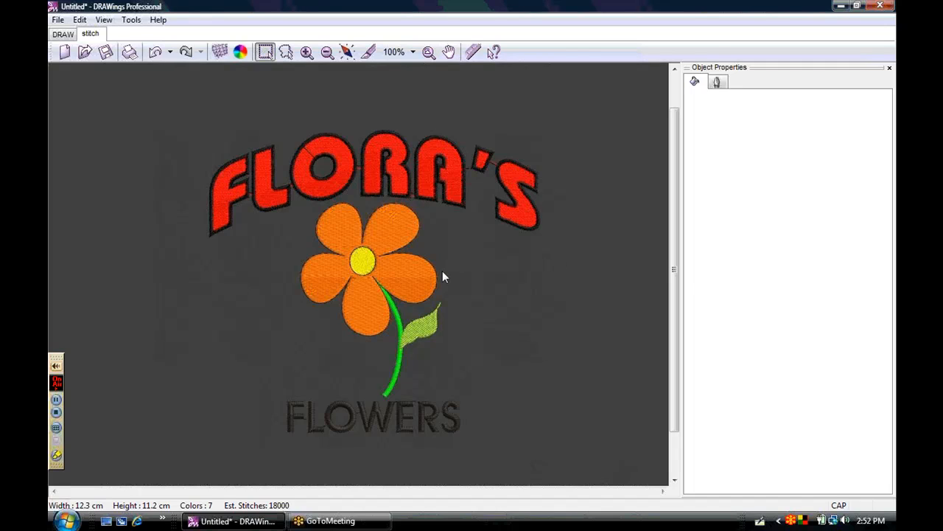
{"action": "left_click", "coordinate": [421, 282]}
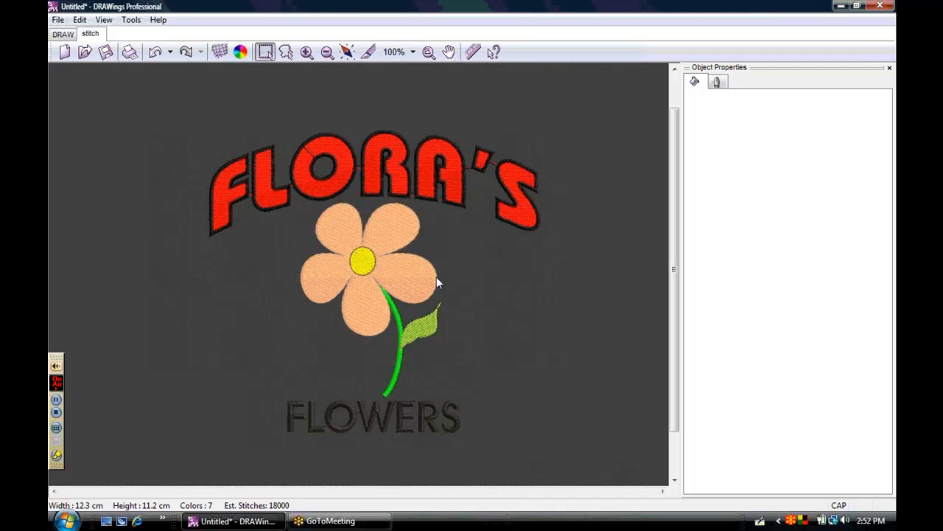
{"action": "left_click", "coordinate": [436, 279]}
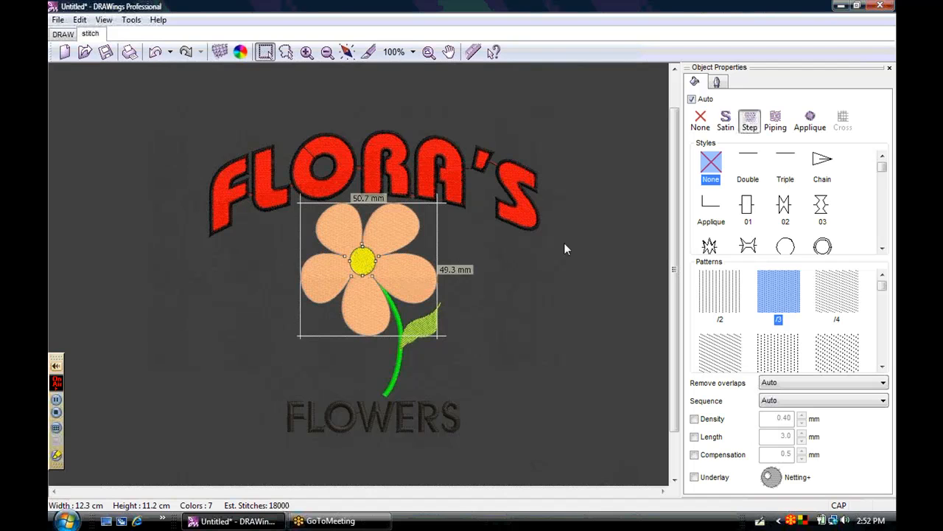
{"action": "left_click", "coordinate": [719, 83]}
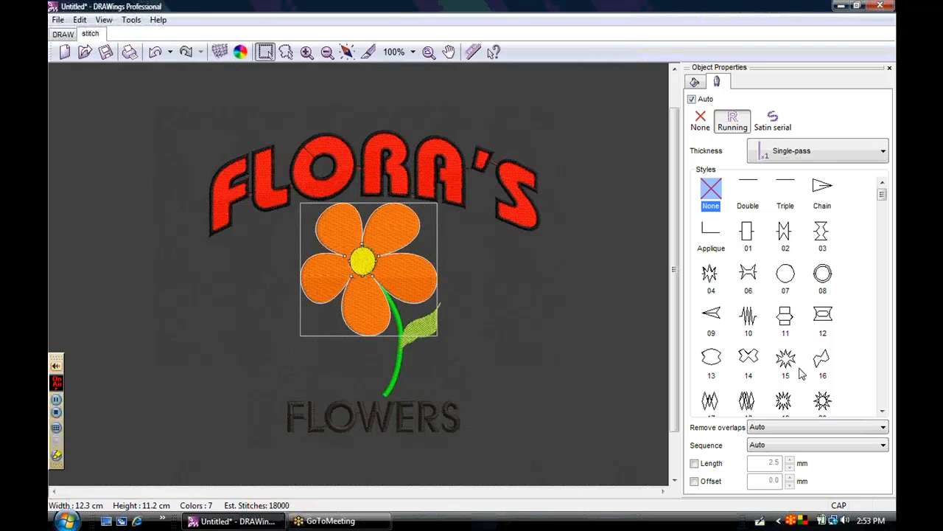
{"action": "left_click", "coordinate": [823, 401]}
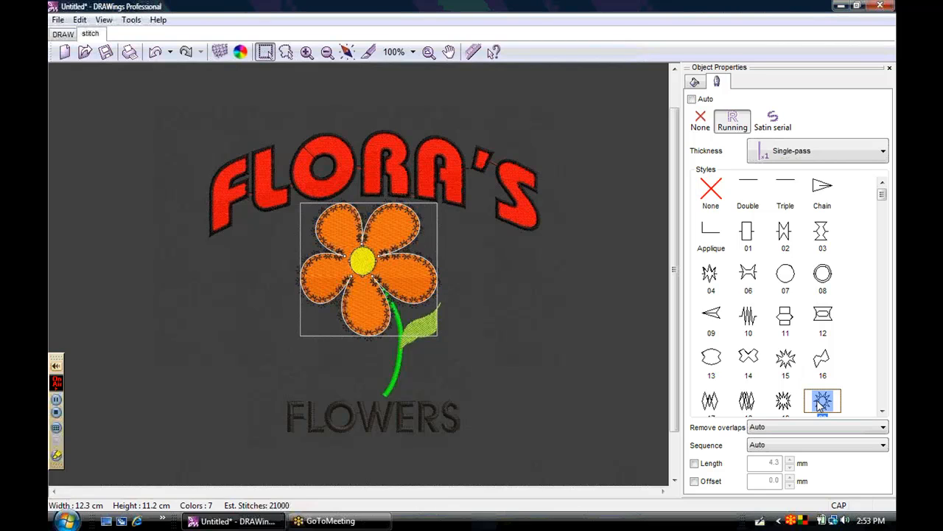
{"action": "left_click", "coordinate": [457, 286]}
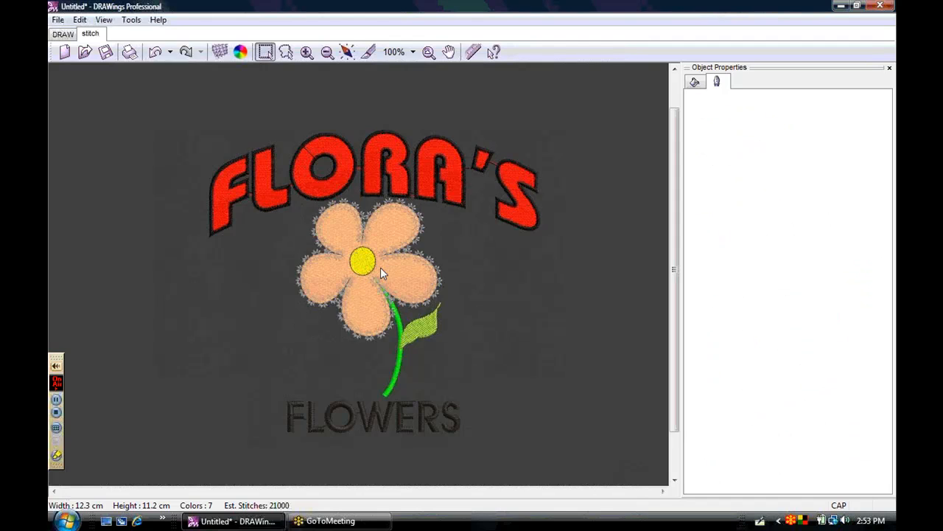
Examine the sunburst outline stitches around the flower's petals up close and bring the whole design back into view, centred
{"action": "scroll", "coordinate": [374, 266], "scroll_direction": "up", "scroll_amount": 5}
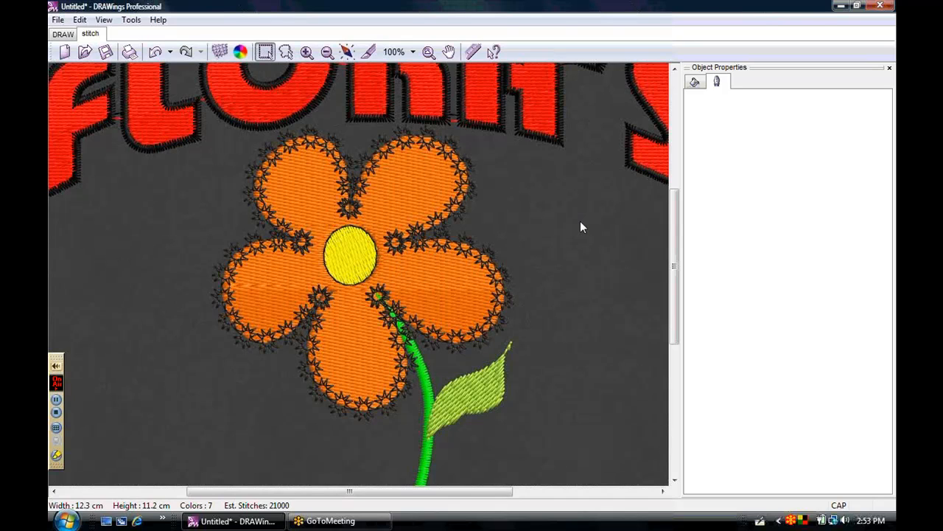
{"action": "scroll", "coordinate": [580, 226], "scroll_direction": "down", "scroll_amount": 3}
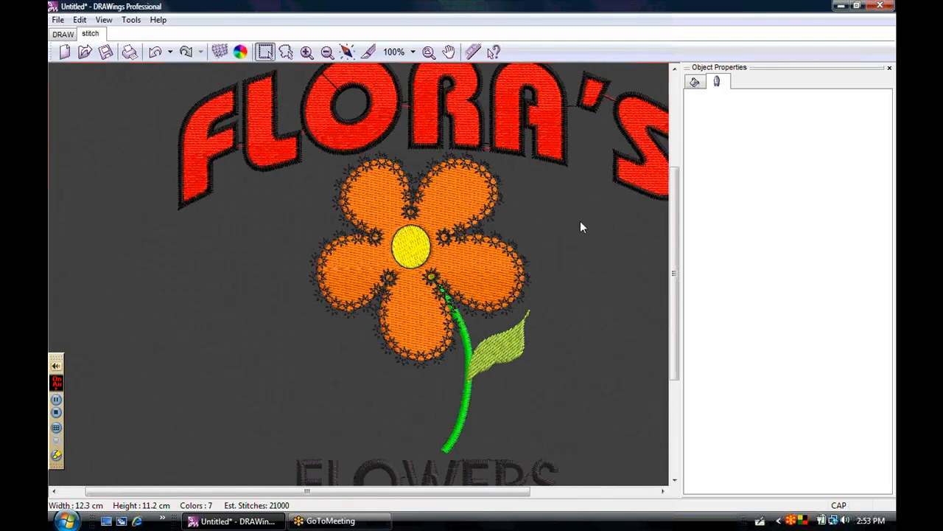
{"action": "scroll", "coordinate": [580, 226], "scroll_direction": "down", "scroll_amount": 1}
{"action": "scroll", "coordinate": [616, 283], "scroll_direction": "down", "scroll_amount": 1}
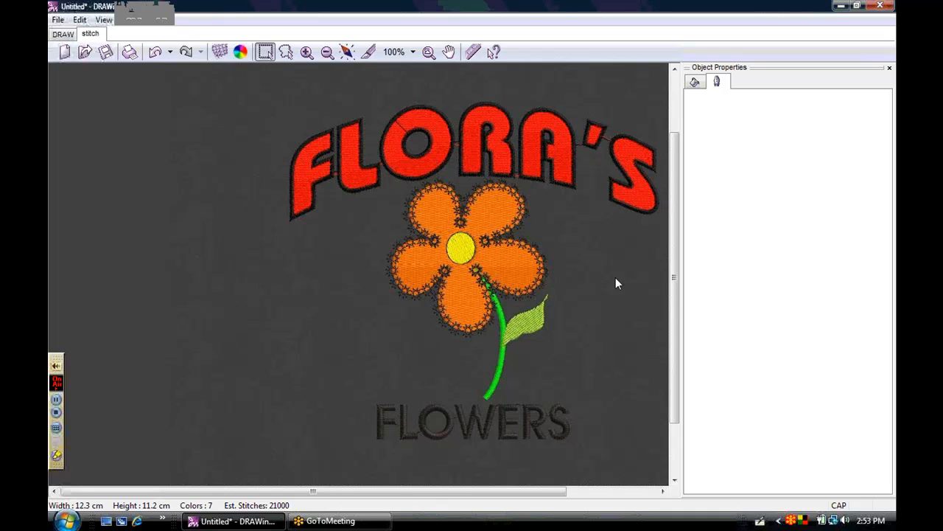
{"action": "middle_click", "coordinate": [616, 279]}
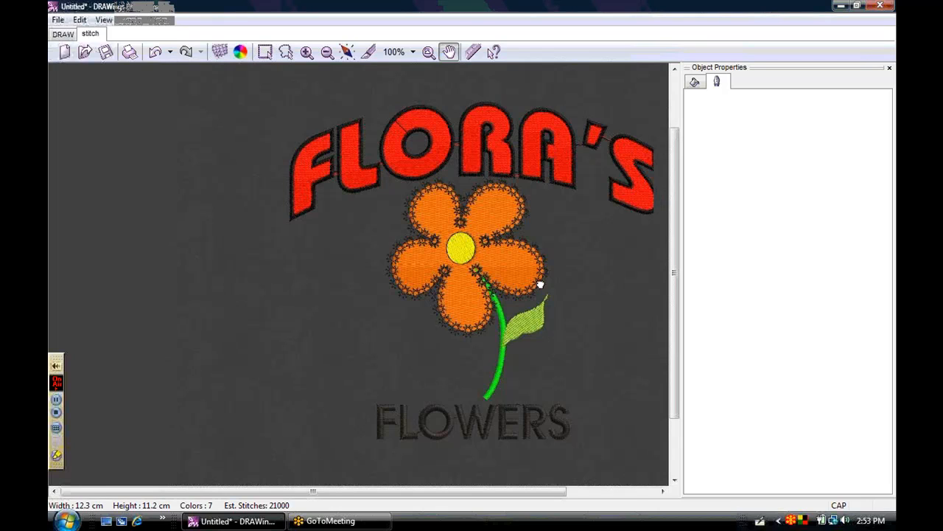
{"action": "left_click_drag", "start_coordinate": [629, 283], "coordinate": [540, 285]}
{"action": "middle_click", "coordinate": [532, 280]}
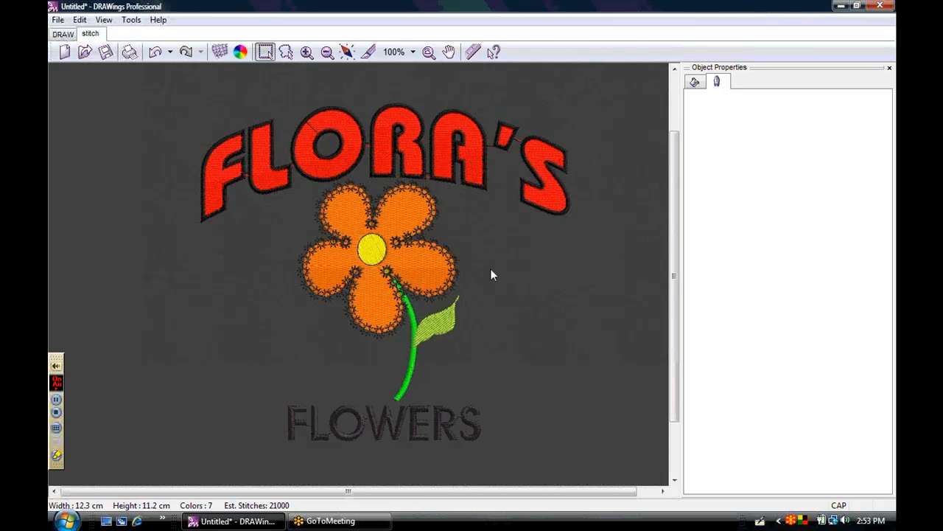
Review the embroidery file formats offered for saving the design under another type, and close the dialog without saving
{"action": "left_click", "coordinate": [57, 20]}
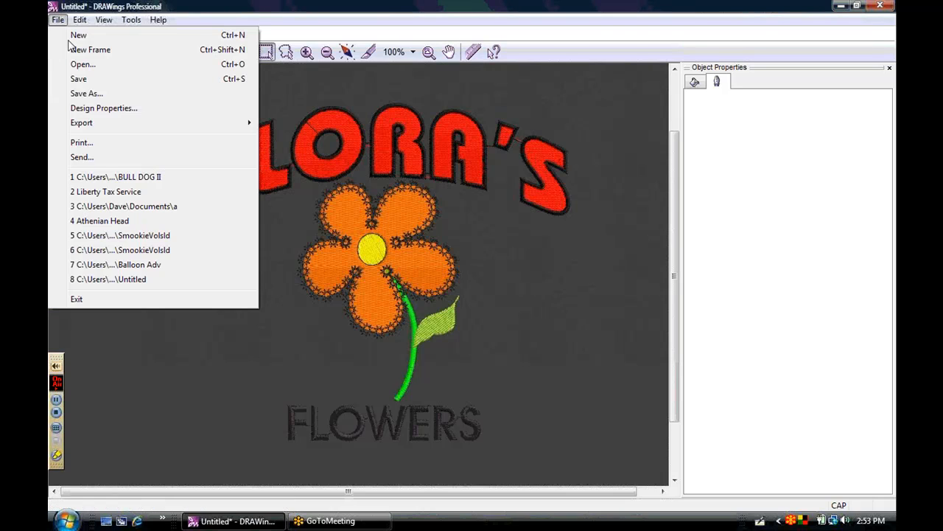
{"action": "left_click", "coordinate": [83, 93]}
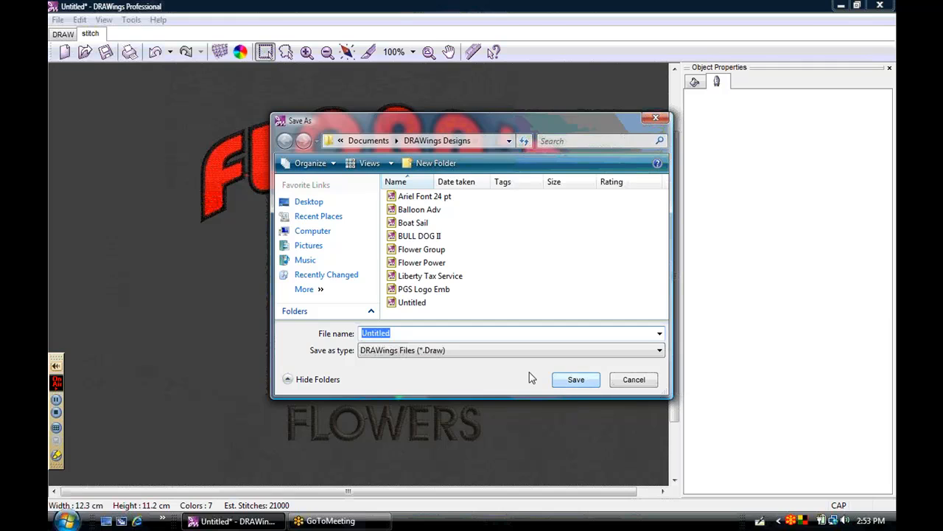
{"action": "left_click", "coordinate": [660, 353]}
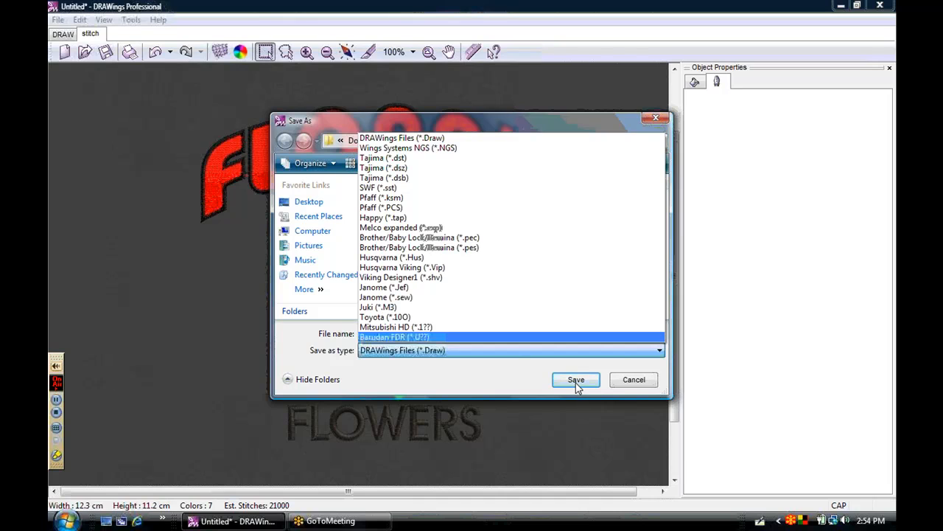
{"action": "left_click", "coordinate": [636, 387]}
{"action": "left_click", "coordinate": [634, 381]}
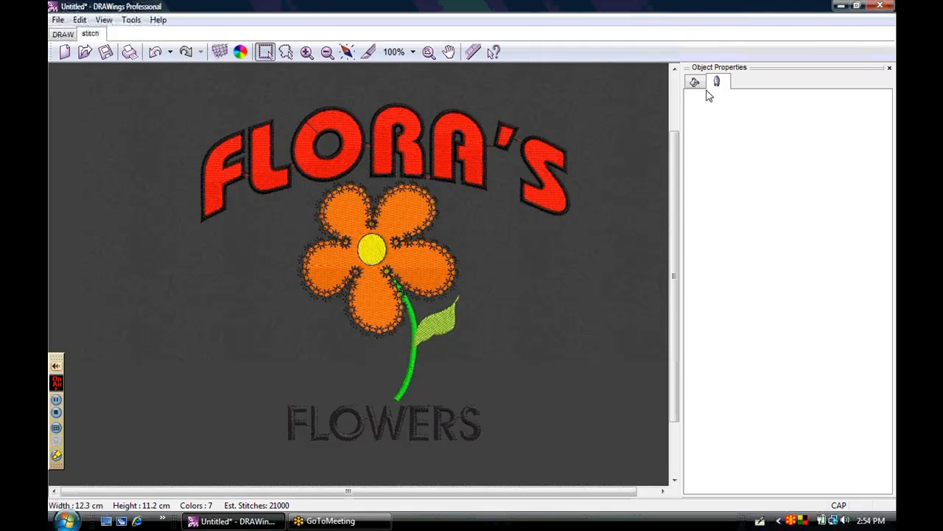
Return from the stitch version to the artwork drawing of the logo with nothing selected
{"action": "left_click", "coordinate": [63, 35]}
{"action": "left_click", "coordinate": [540, 327]}
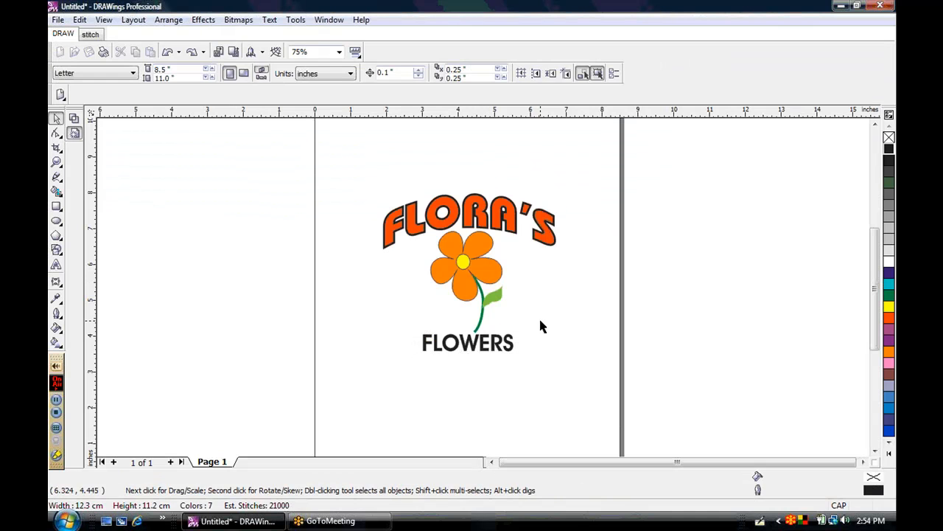